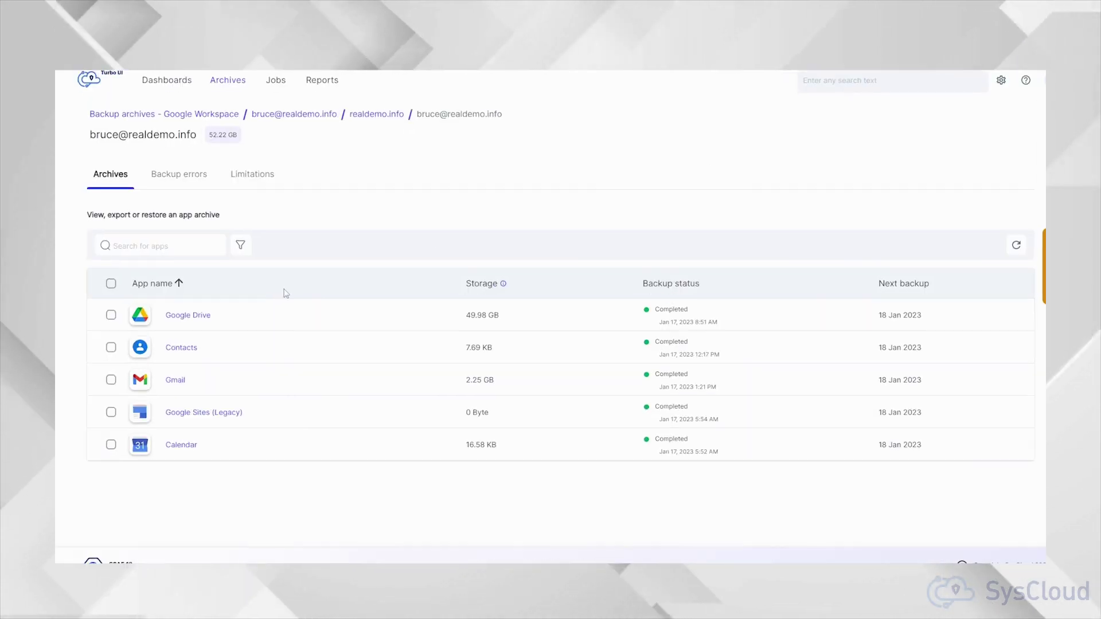
# Step: Restore the Google Drive archive to a chosen destination user, including all share permissions
pyautogui.click(109, 312)
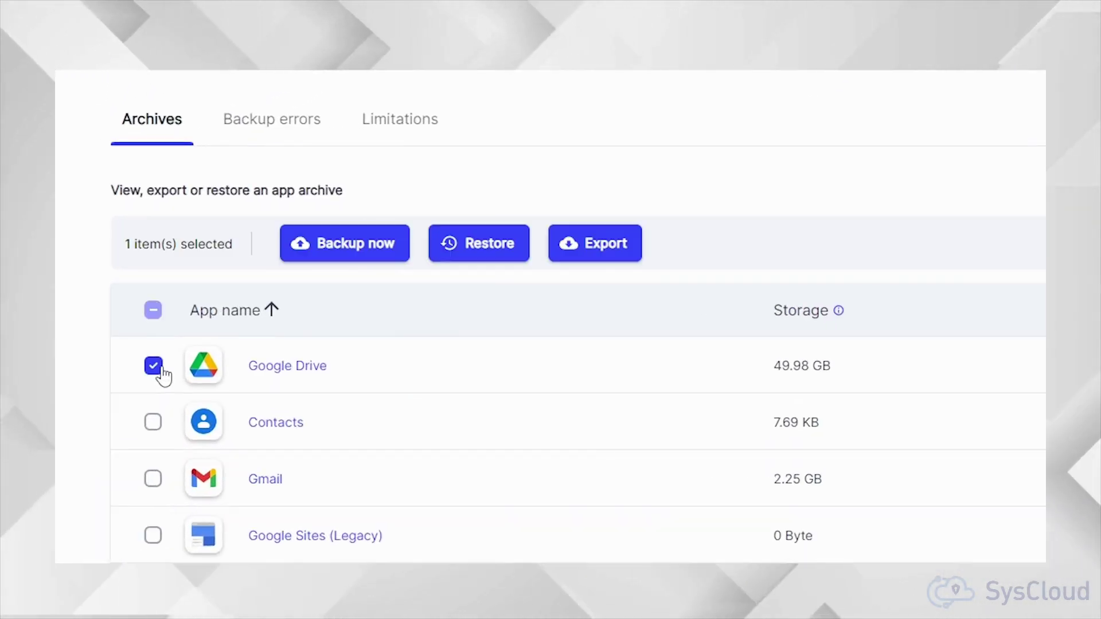
pyautogui.click(453, 244)
pyautogui.click(975, 325)
pyautogui.click(504, 440)
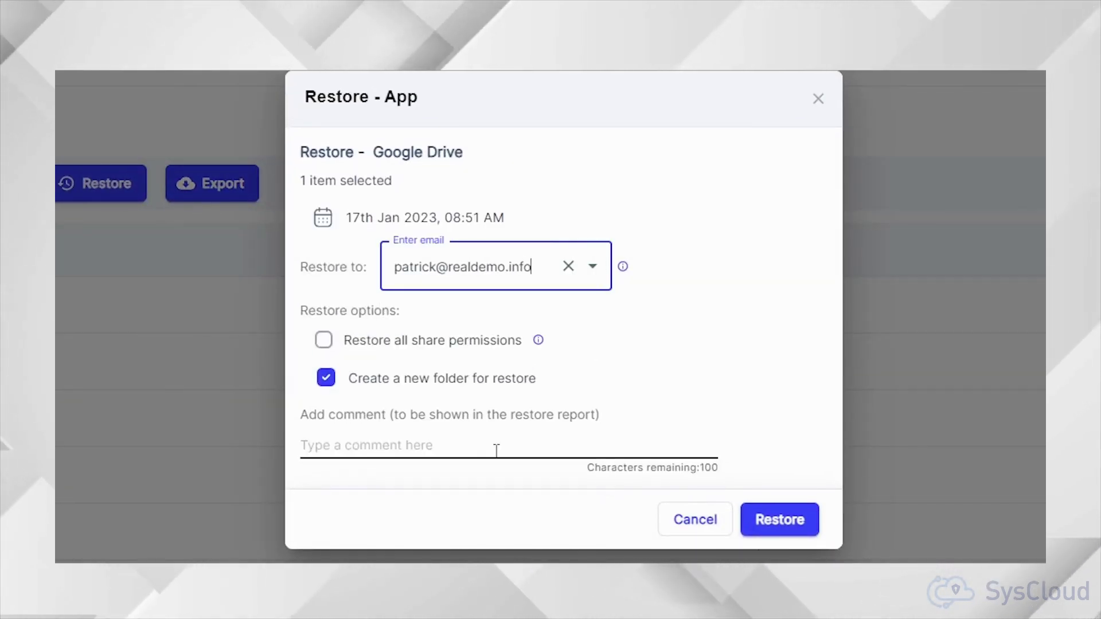
pyautogui.click(323, 340)
pyautogui.click(763, 520)
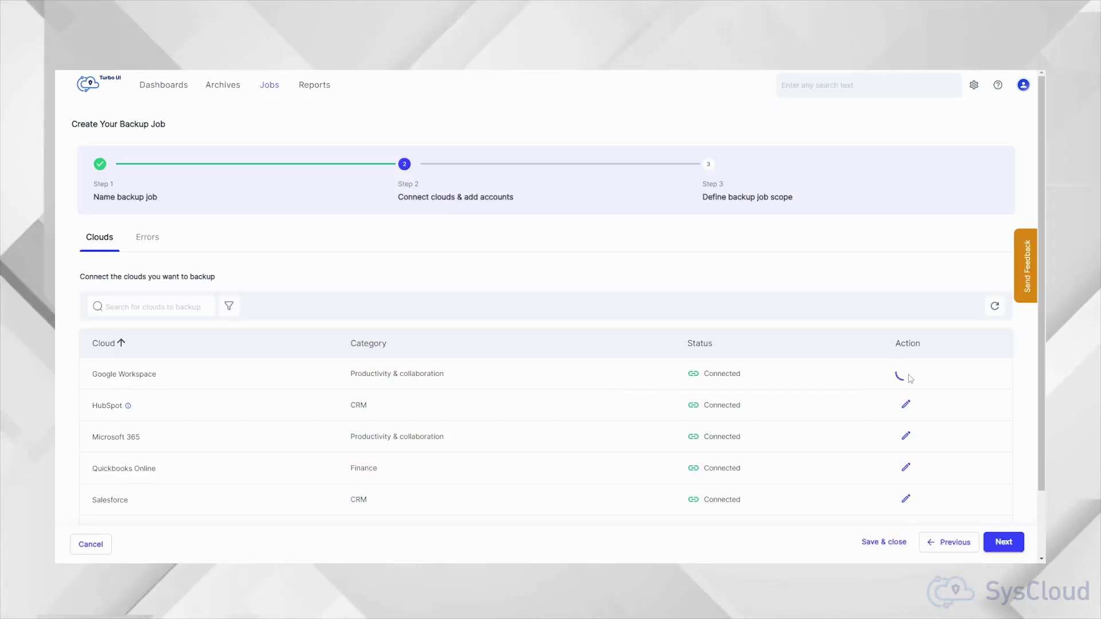
# Step: Review the Google Workspace connection, advance to the backup scope, and include the alertdomain.info domain
pyautogui.click(902, 376)
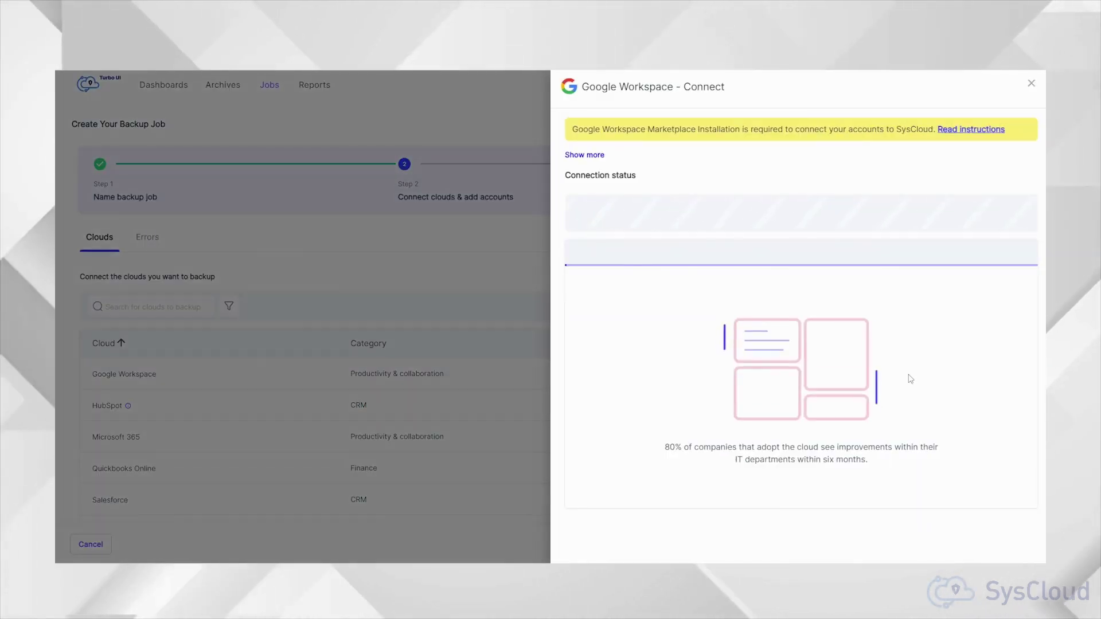
pyautogui.click(1029, 86)
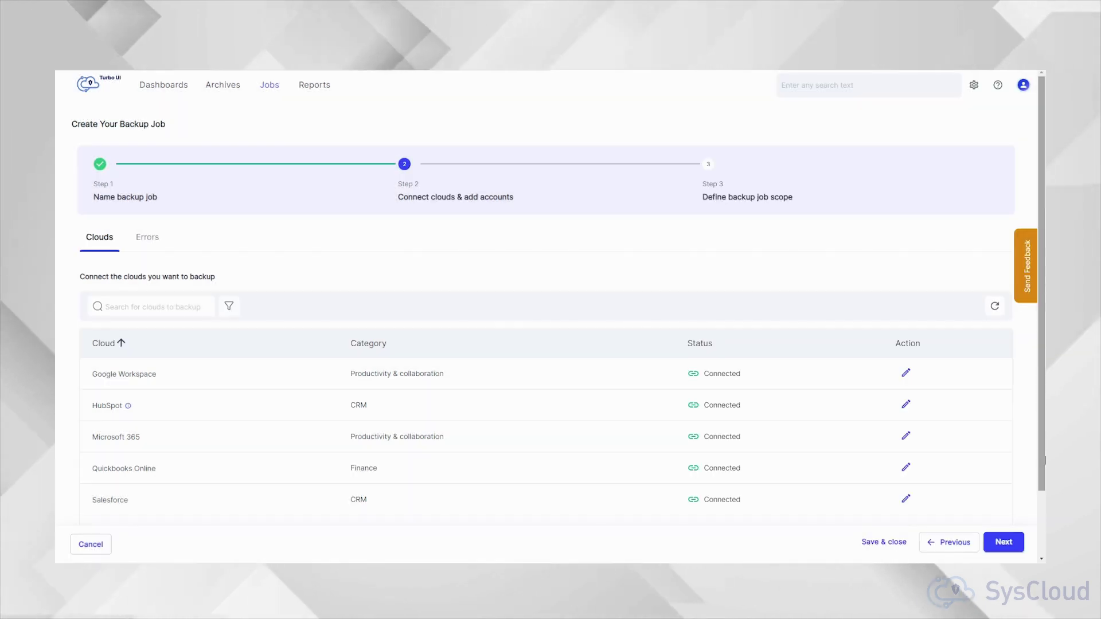
pyautogui.click(1002, 541)
pyautogui.click(764, 339)
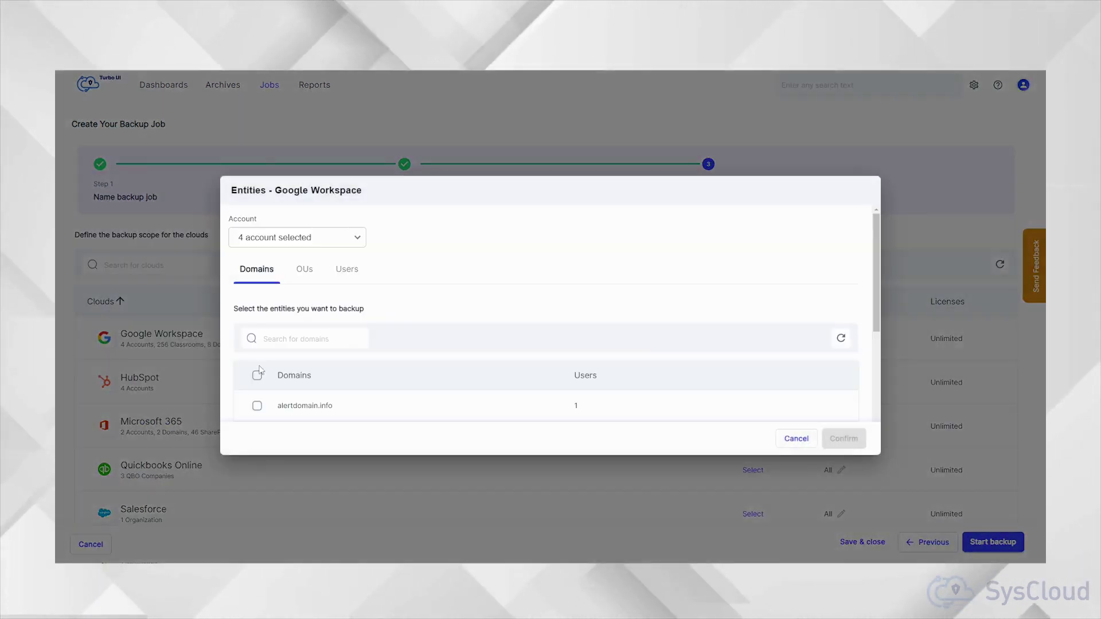
pyautogui.scroll(-3, 255, 311)
pyautogui.click(257, 302)
pyautogui.scroll(3, 318, 266)
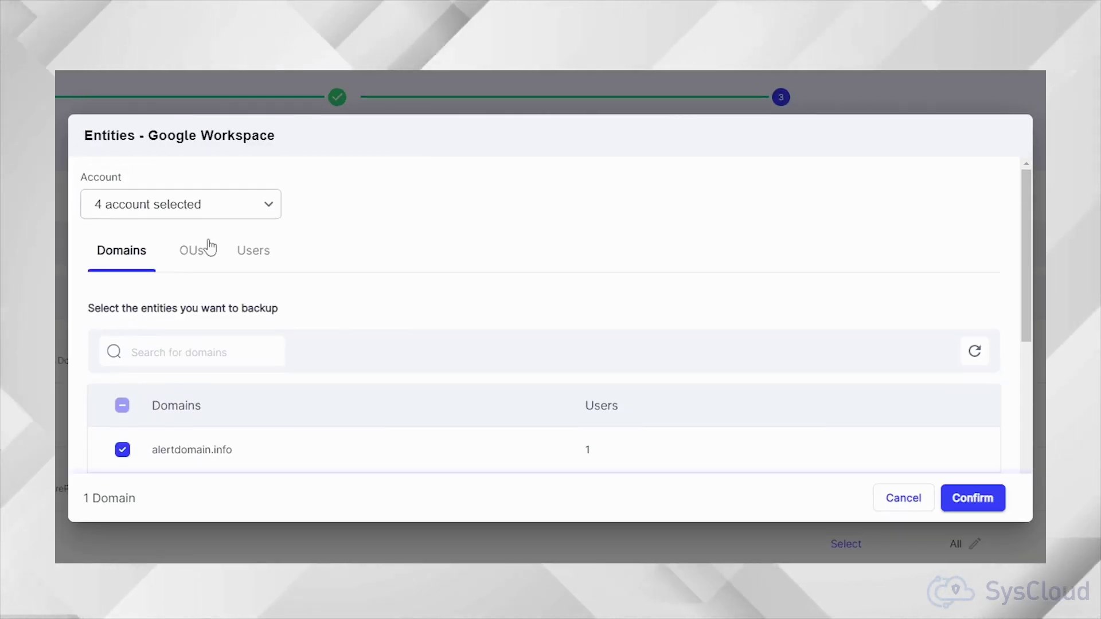
# Step: Add two organizational units, including a 10th grade OU, plus two users, and confirm the scope
pyautogui.click(192, 250)
pyautogui.scroll(-3, 123, 299)
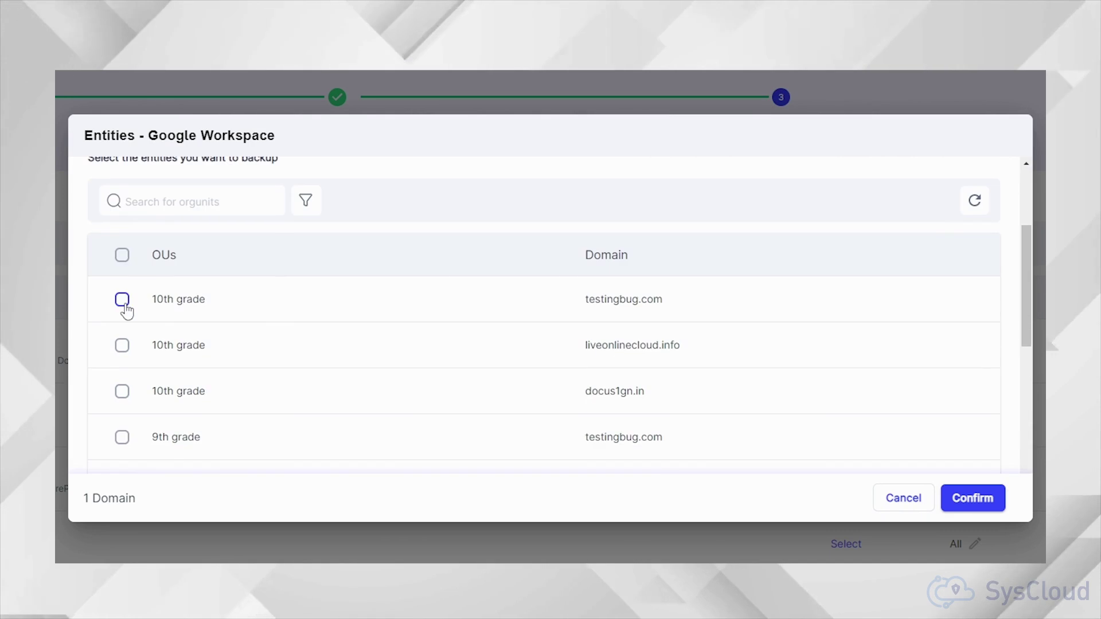
pyautogui.click(122, 299)
pyautogui.click(122, 345)
pyautogui.scroll(3, 172, 344)
pyautogui.click(253, 250)
pyautogui.scroll(-3, 236, 388)
pyautogui.click(118, 305)
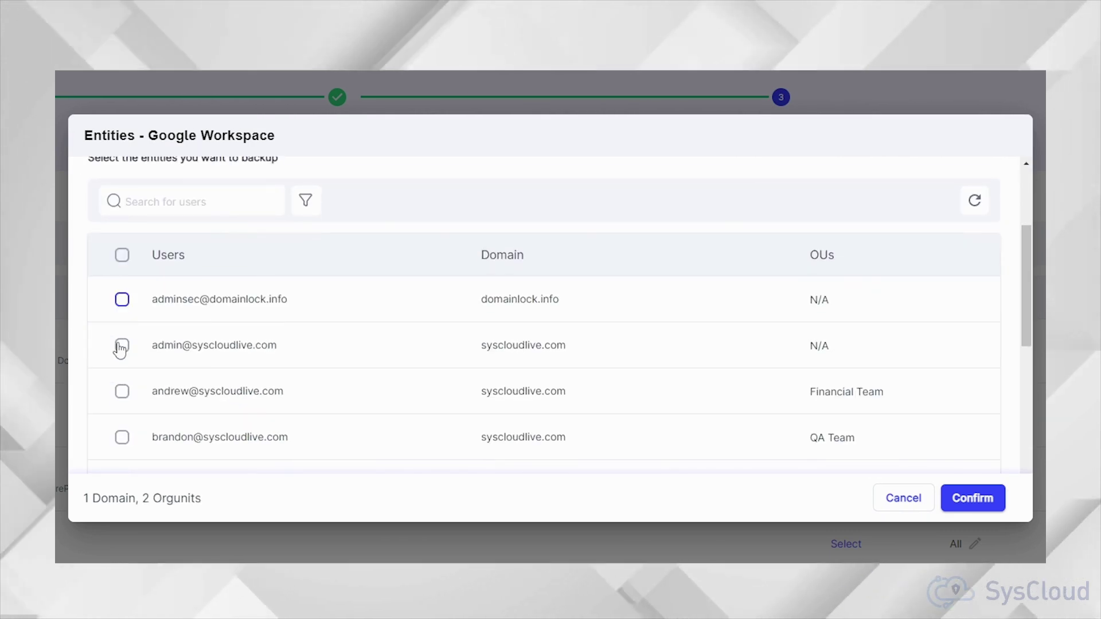
pyautogui.click(122, 349)
pyautogui.click(971, 499)
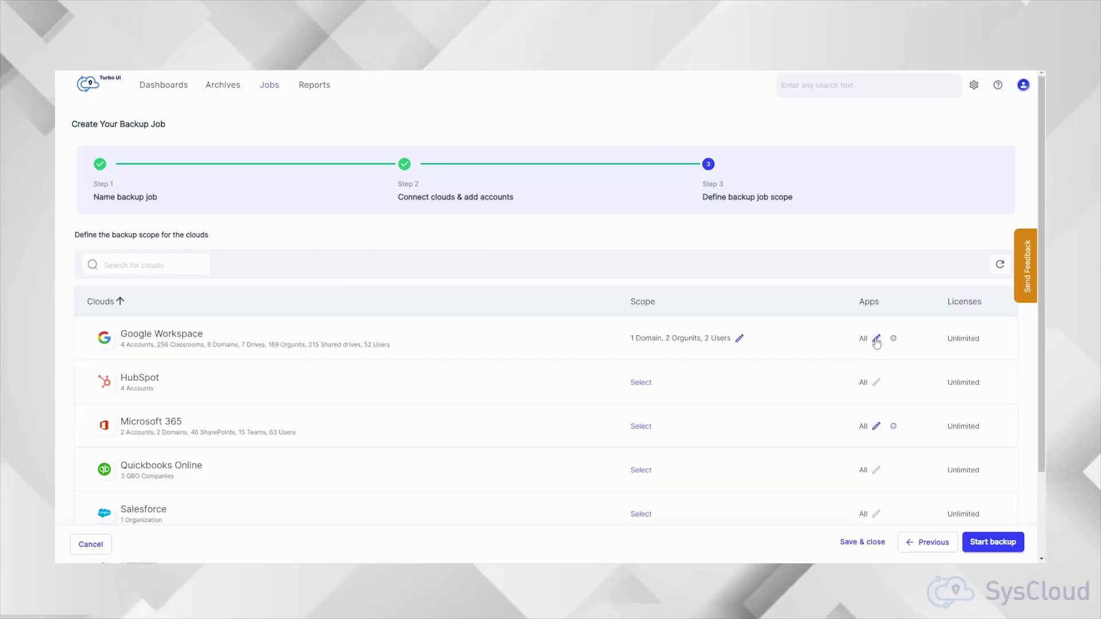
# Step: Exclude Google Classroom from the apps, leaving five apps selected
pyautogui.click(1026, 349)
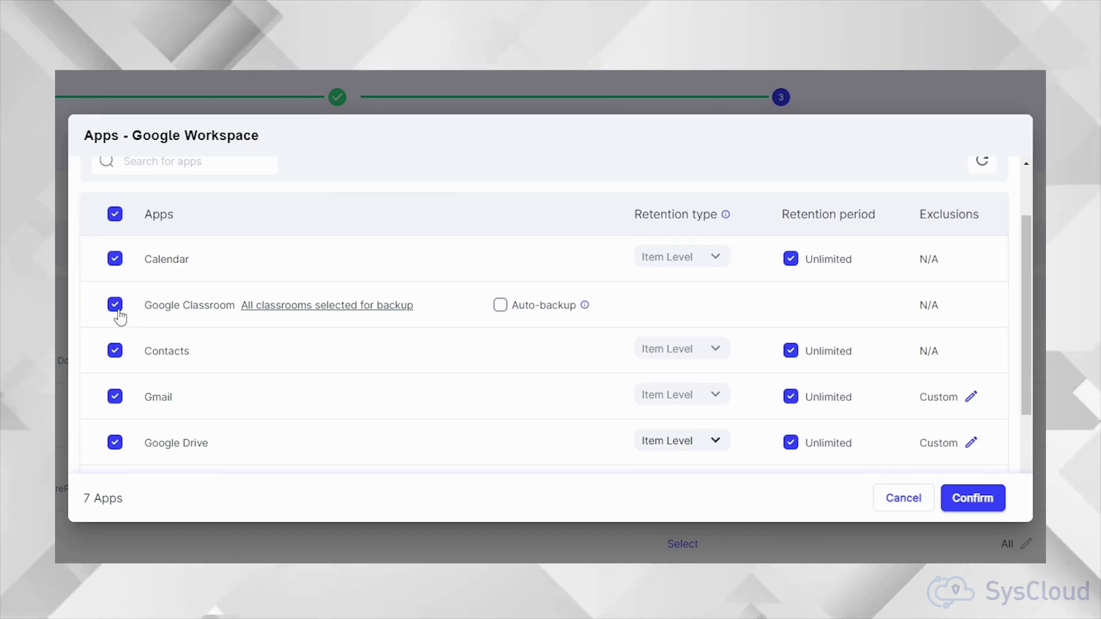
pyautogui.click(115, 305)
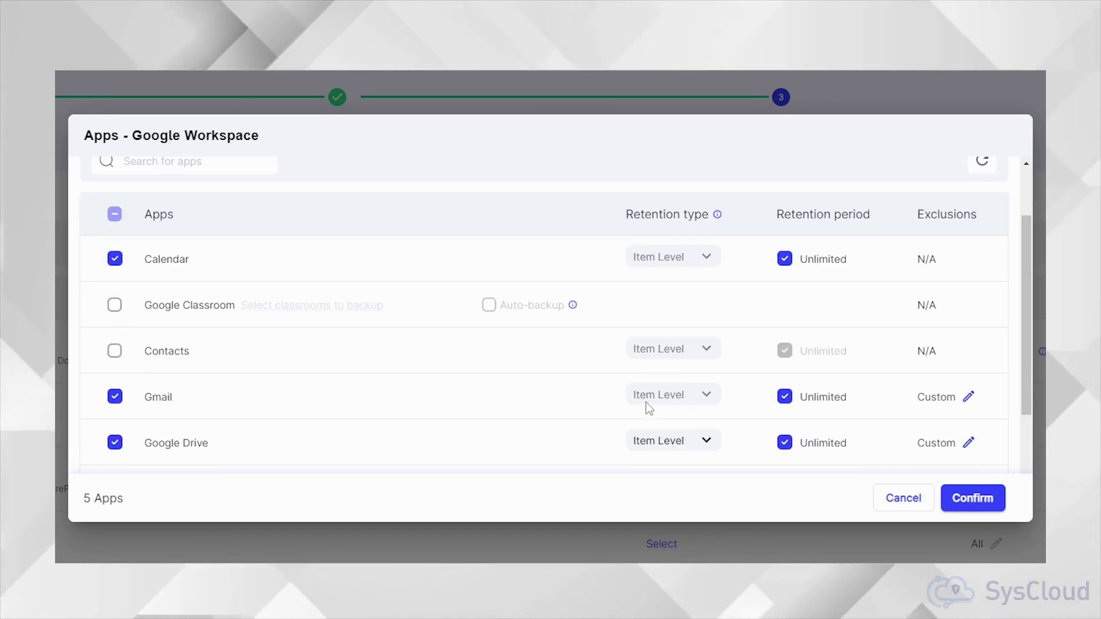
pyautogui.click(974, 499)
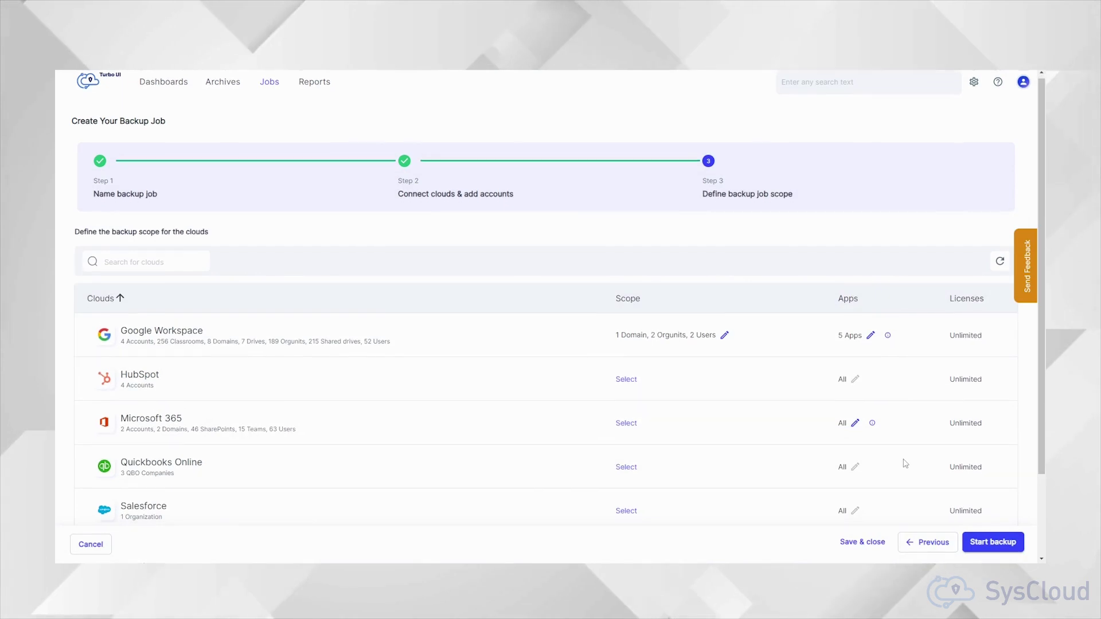
# Step: Start the backup job, then trigger Backup now on a selected user's archive
pyautogui.scroll(-2, 904, 462)
pyautogui.click(996, 495)
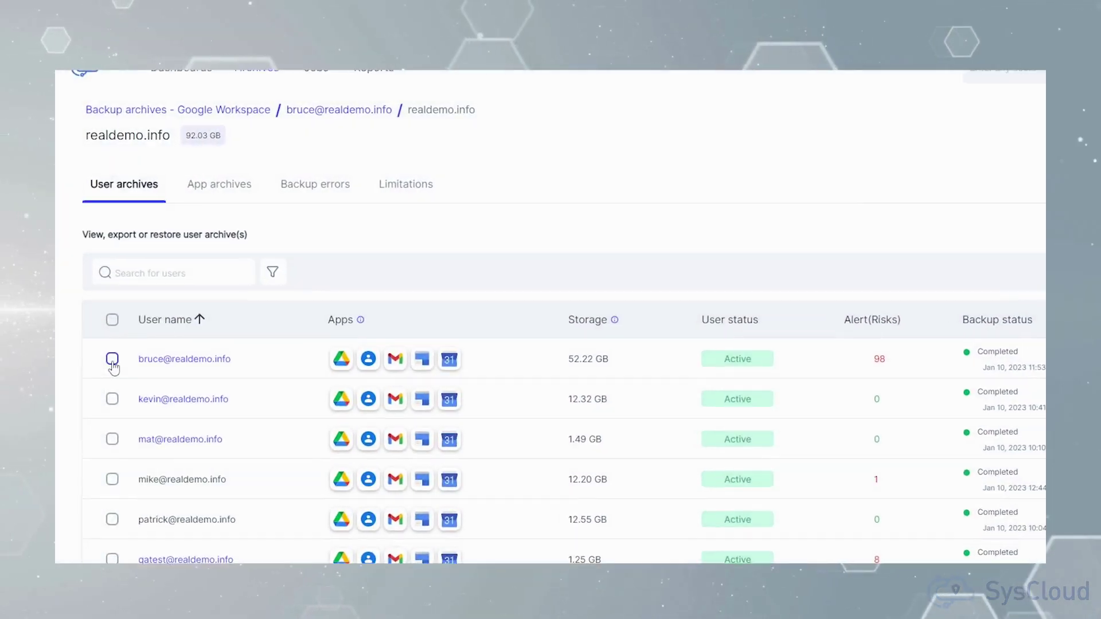
pyautogui.click(109, 320)
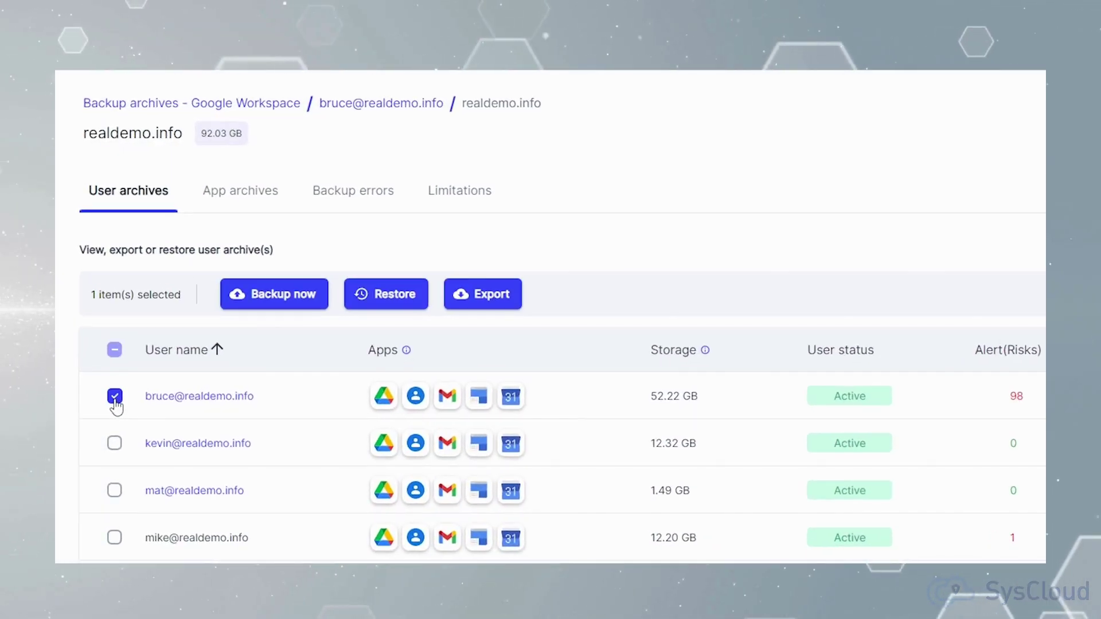
pyautogui.click(292, 304)
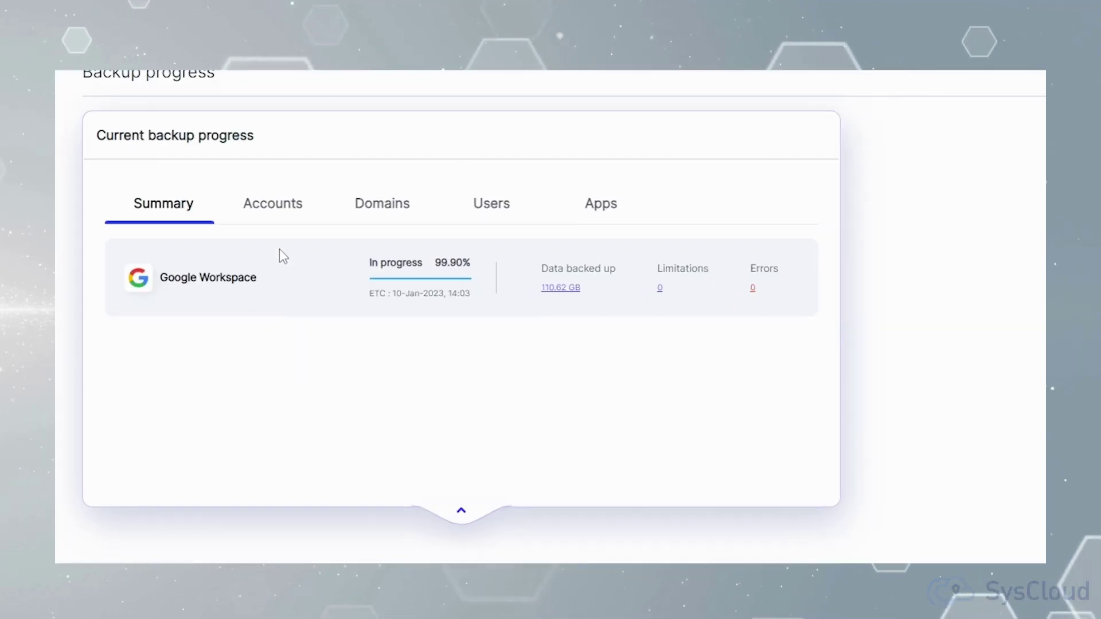
# Step: Cycle the backup progress view through the account, domain, app and user breakdowns
pyautogui.click(277, 221)
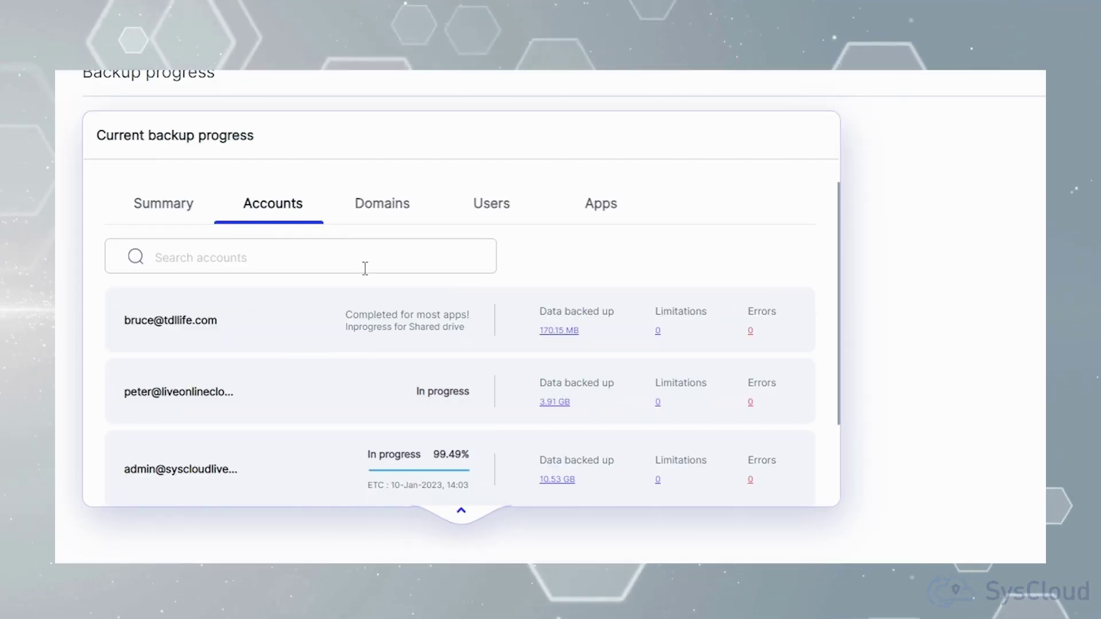
pyautogui.scroll(-2, 368, 247)
pyautogui.scroll(2, 381, 229)
pyautogui.click(393, 200)
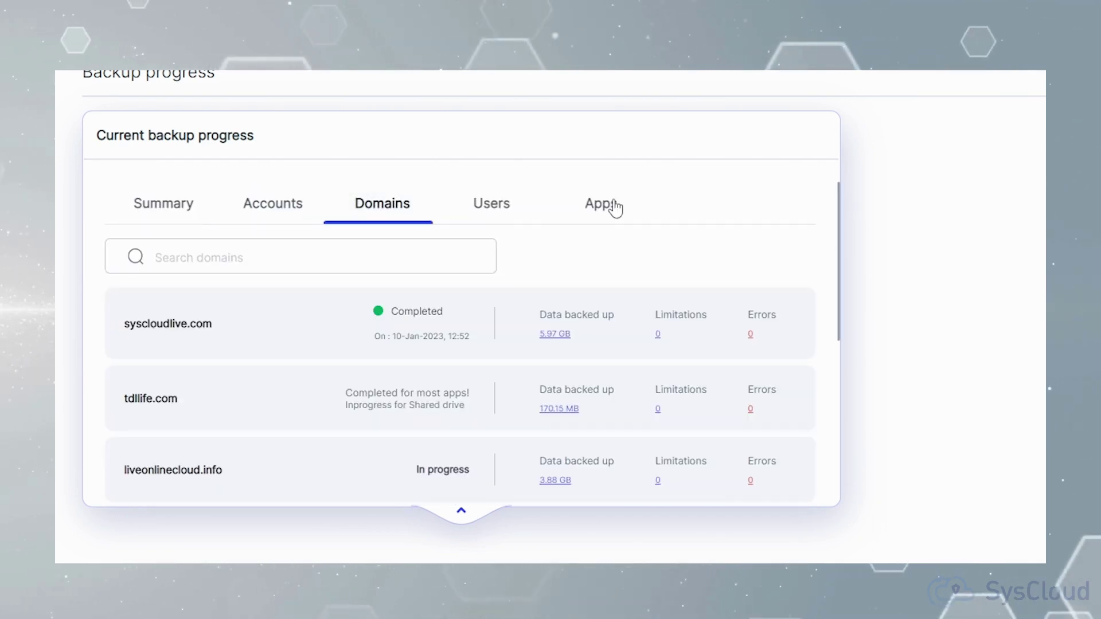
pyautogui.click(614, 206)
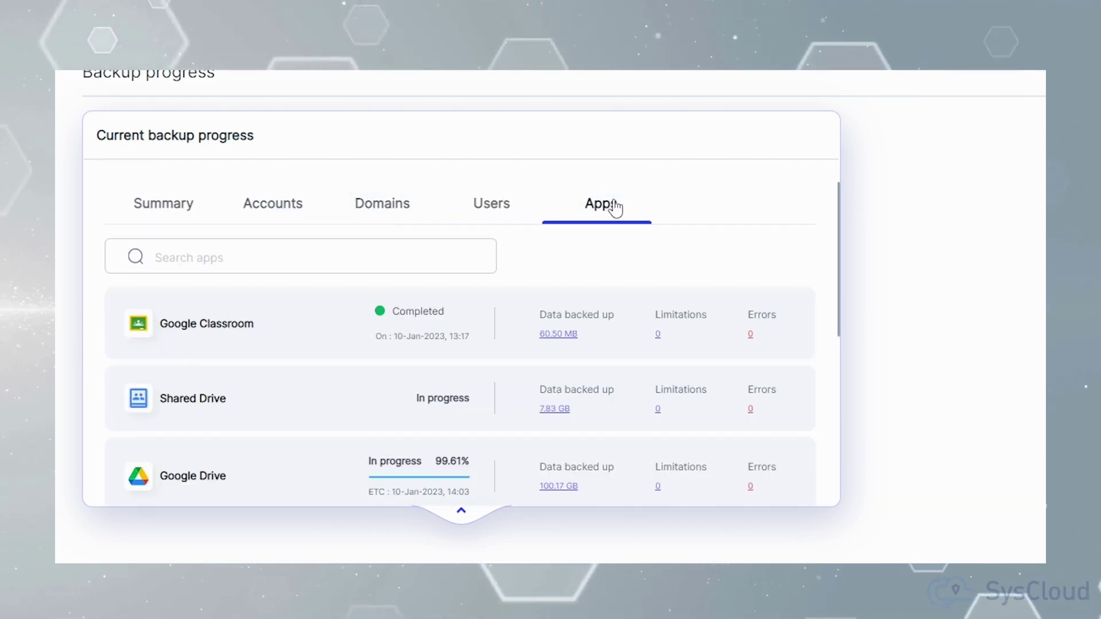
pyautogui.click(502, 212)
# Step: Expand the FERPA violations, Admin roles (11 admins) and Audit log summaries
pyautogui.scroll(-5, 734, 354)
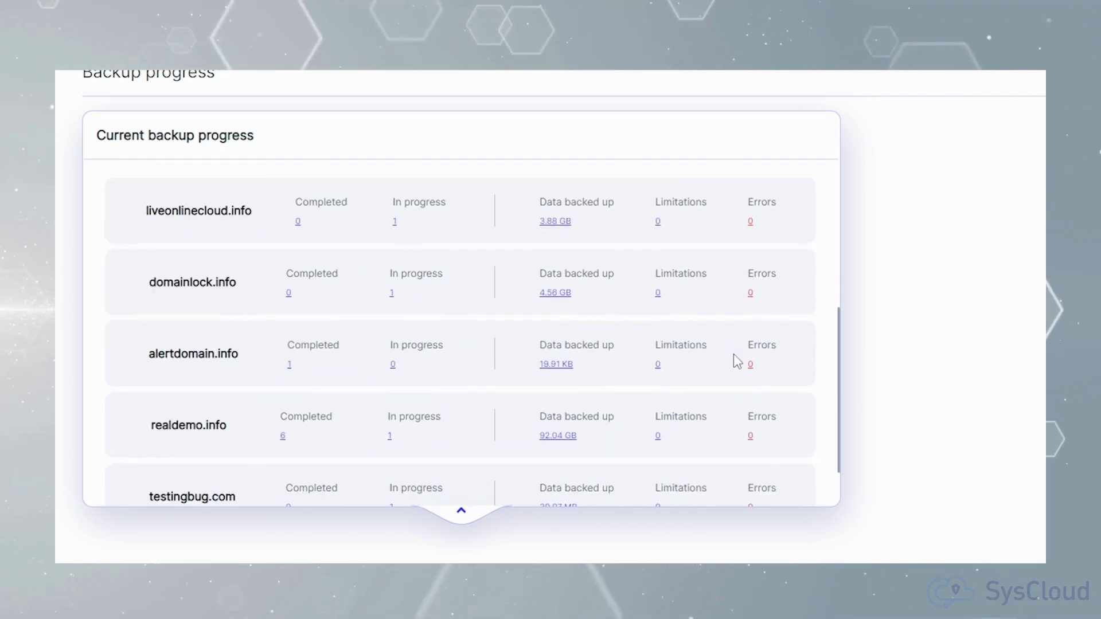
pyautogui.scroll(-3, 993, 418)
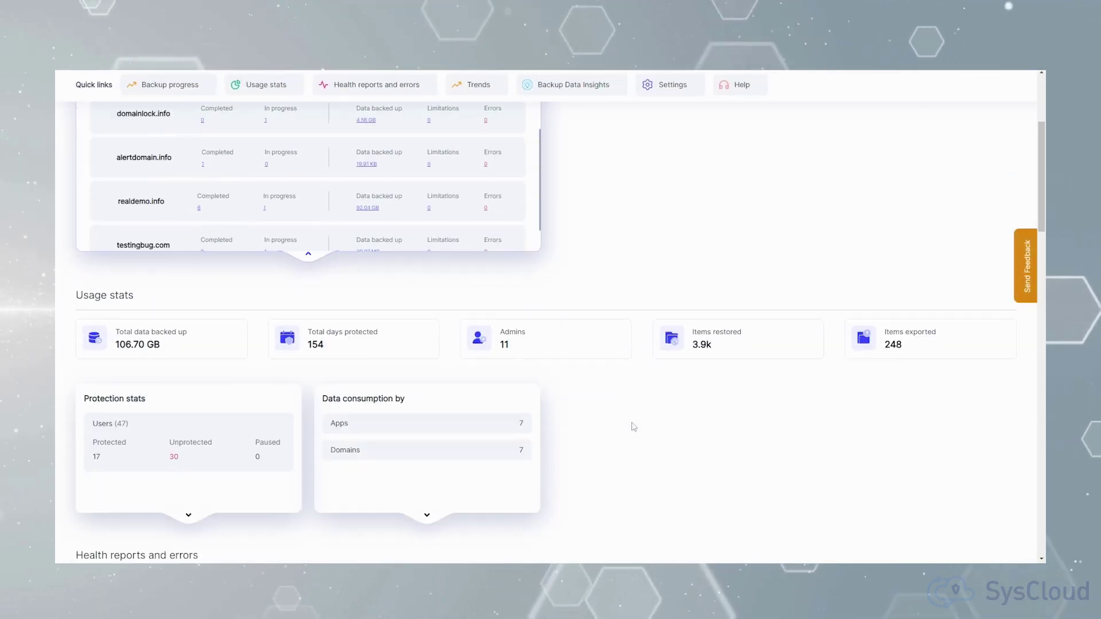
pyautogui.scroll(-6, 634, 428)
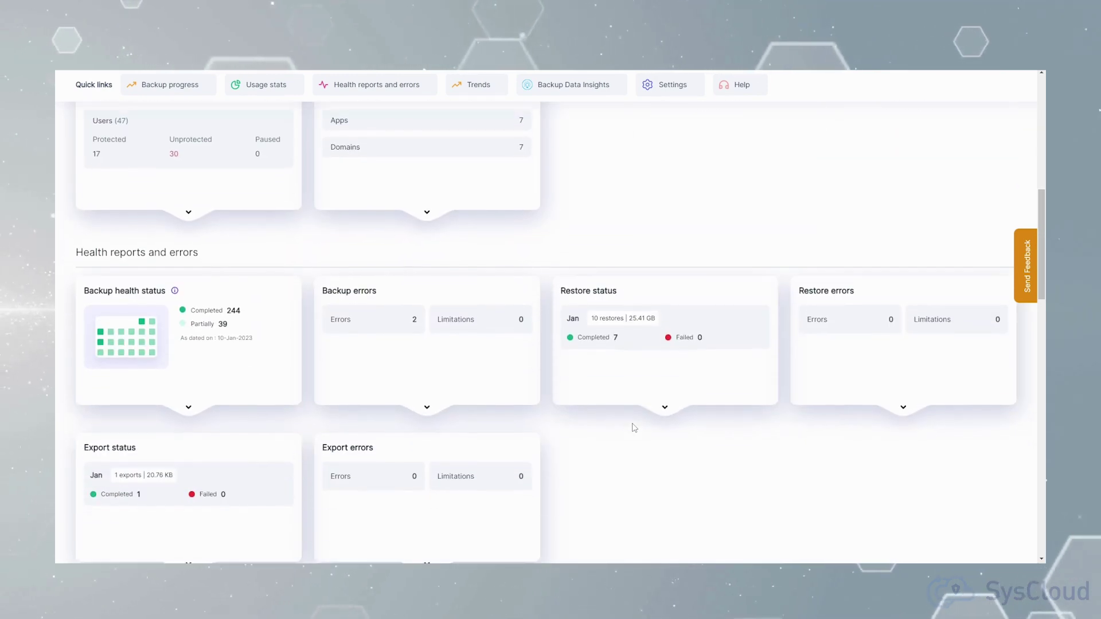
pyautogui.scroll(-5, 634, 428)
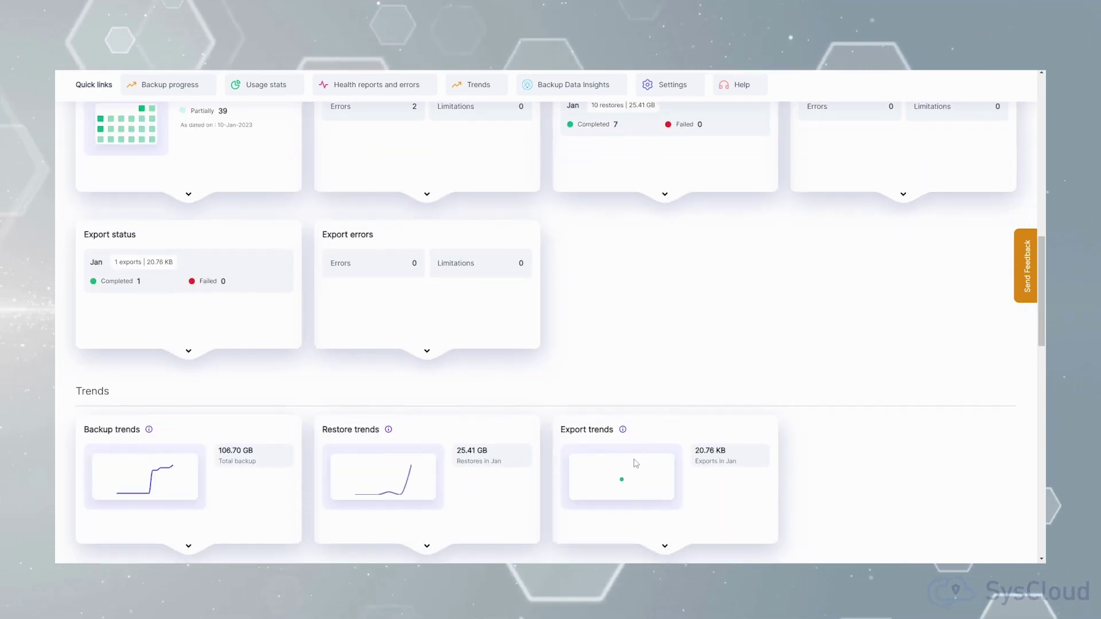
pyautogui.scroll(-5, 635, 459)
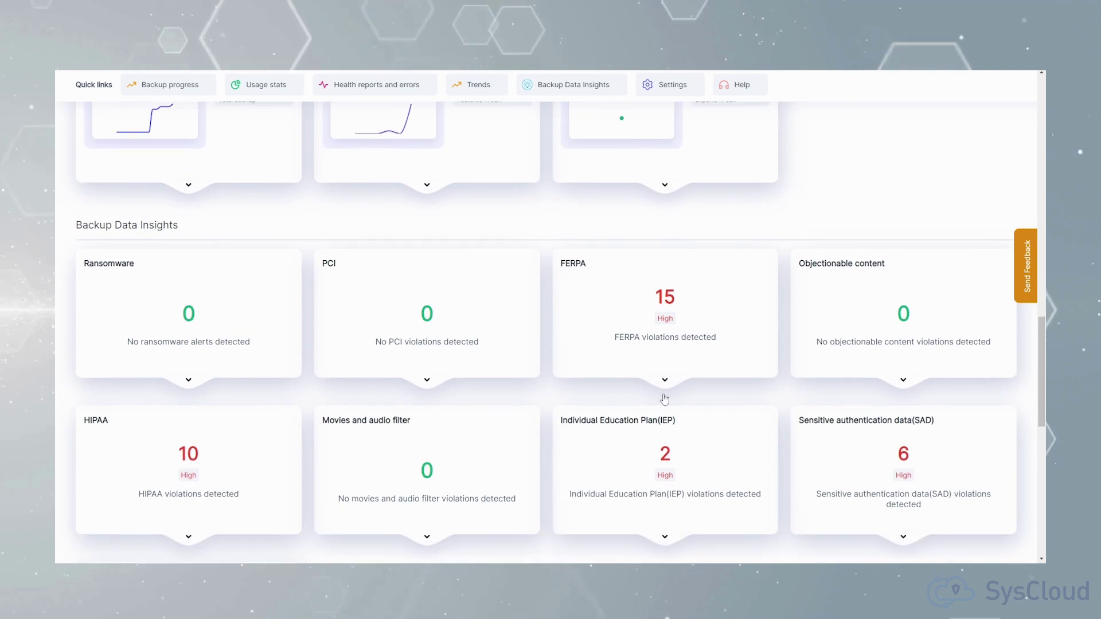
pyautogui.click(664, 393)
pyautogui.scroll(-9, 664, 401)
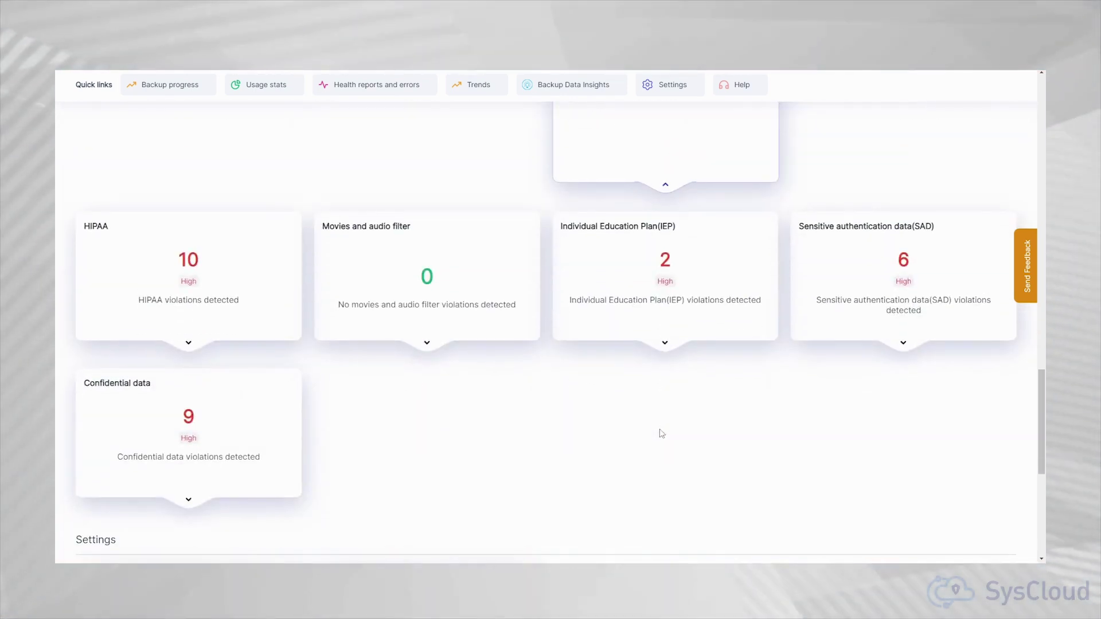
pyautogui.click(202, 494)
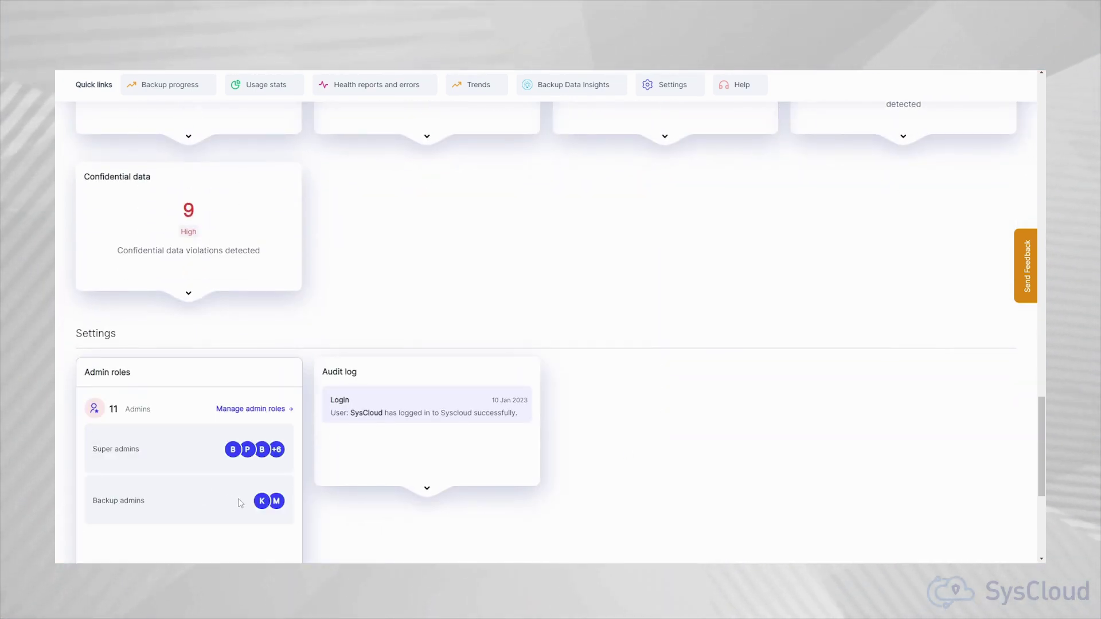
pyautogui.scroll(-2, 245, 504)
pyautogui.click(425, 386)
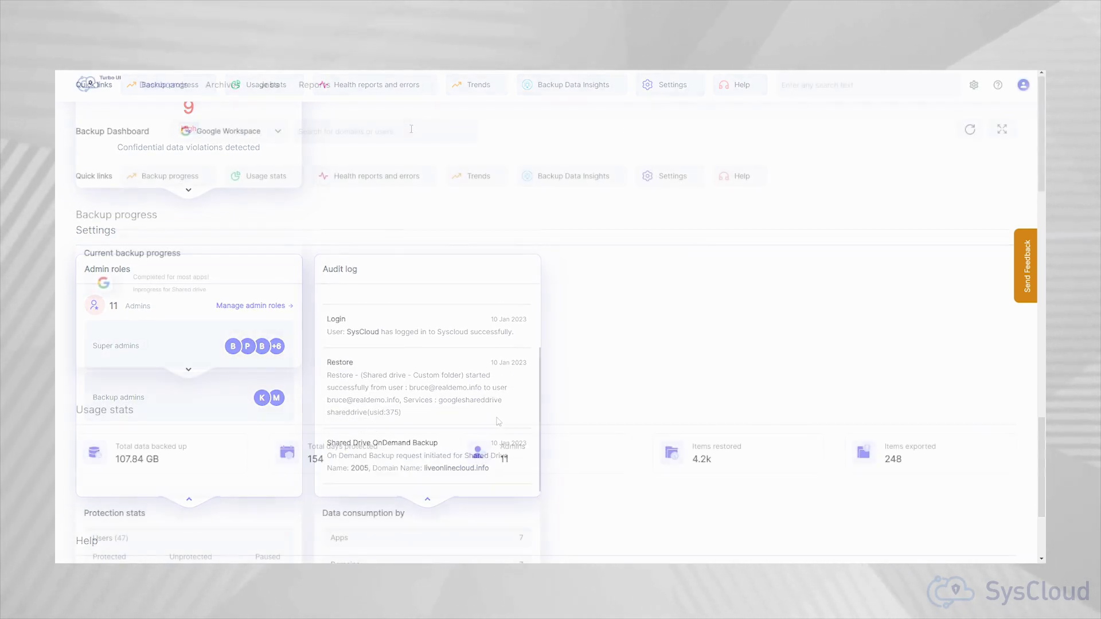
# Step: Filter the dashboard to the tdllife.com domain, then switch the filter to a realdemo.info user
pyautogui.write('tdl')
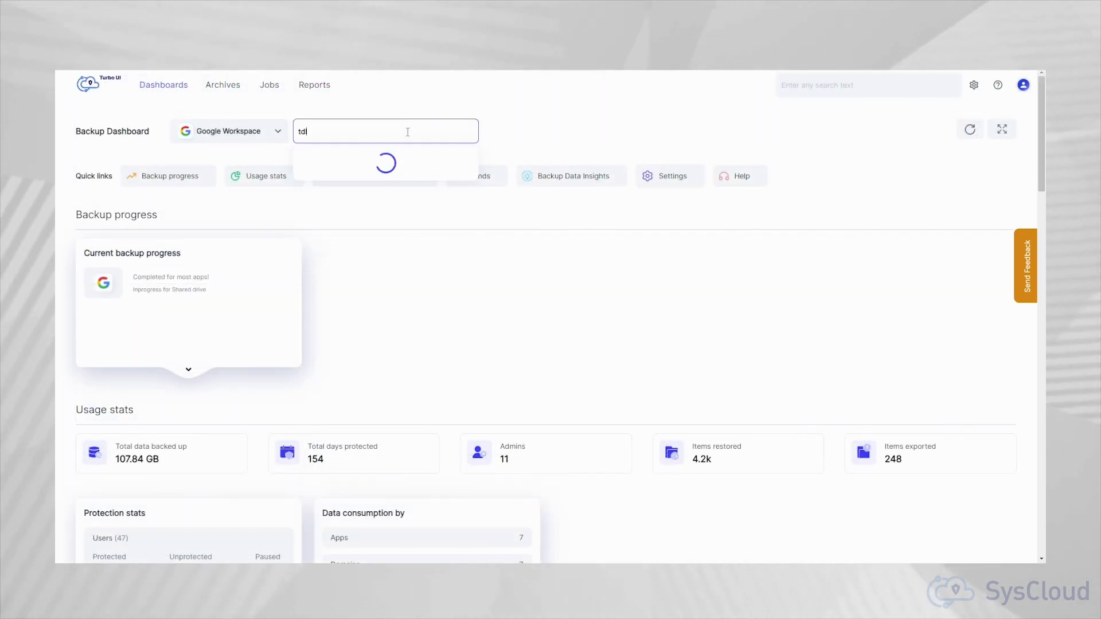
pyautogui.click(367, 336)
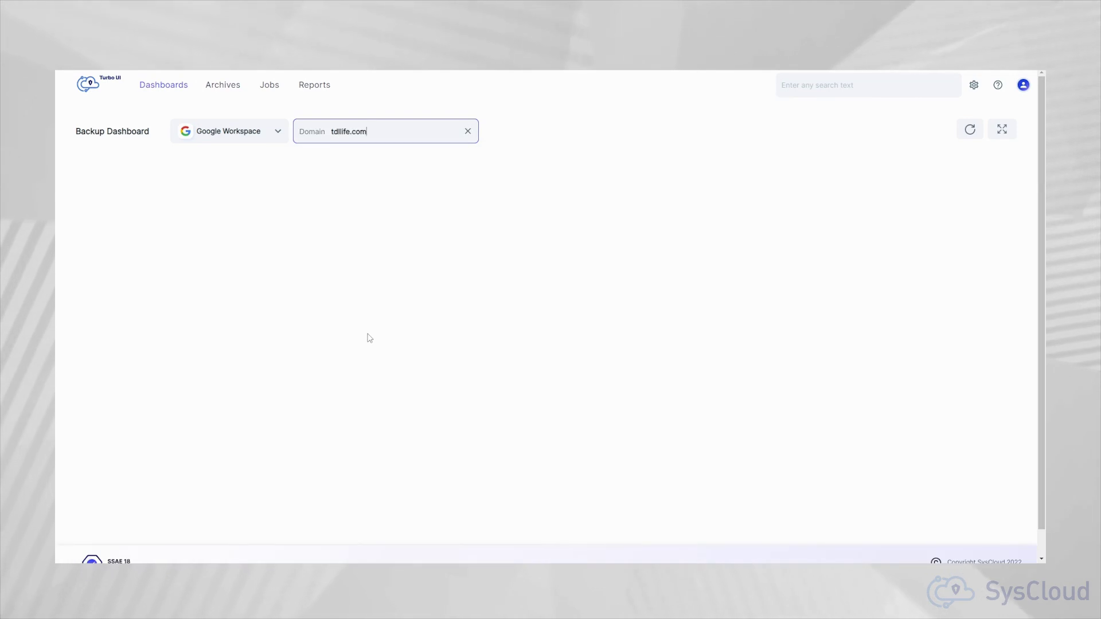
pyautogui.click(468, 132)
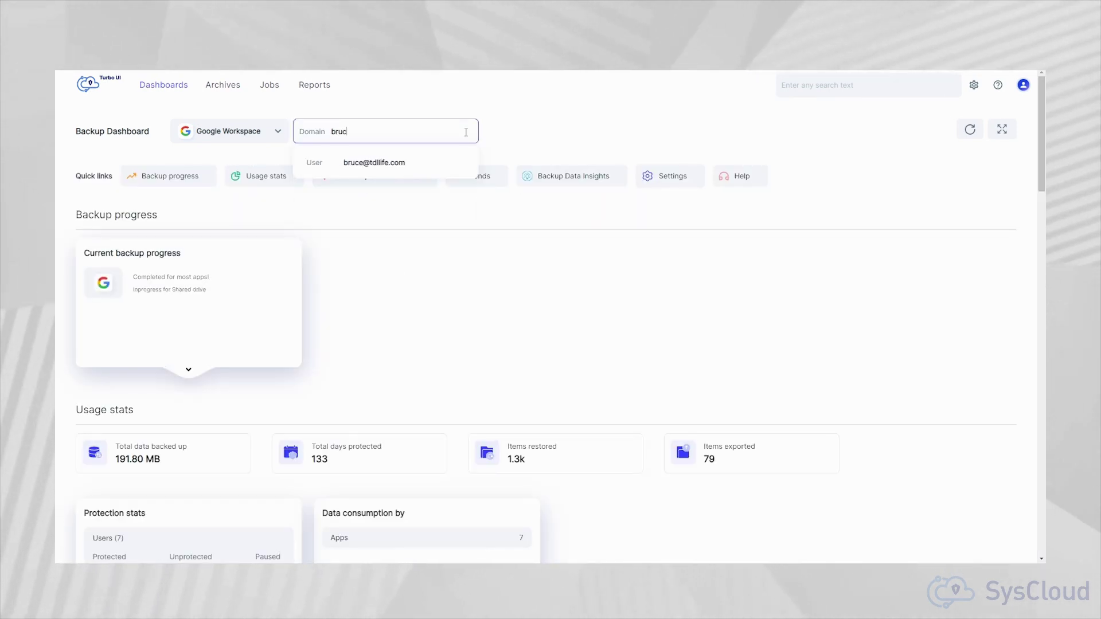
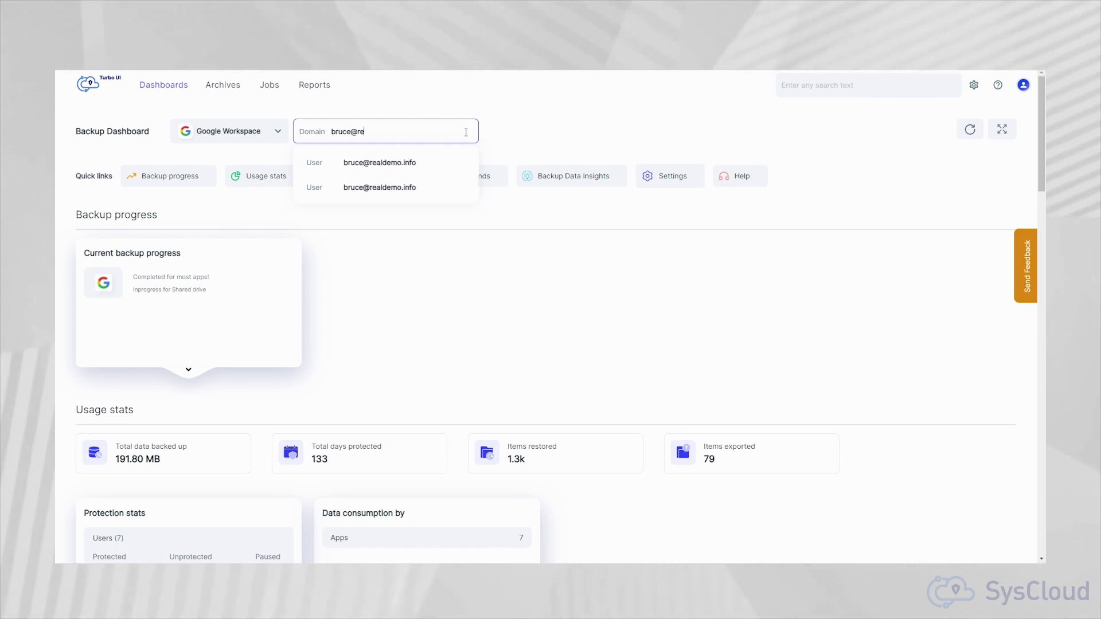
pyautogui.click(451, 164)
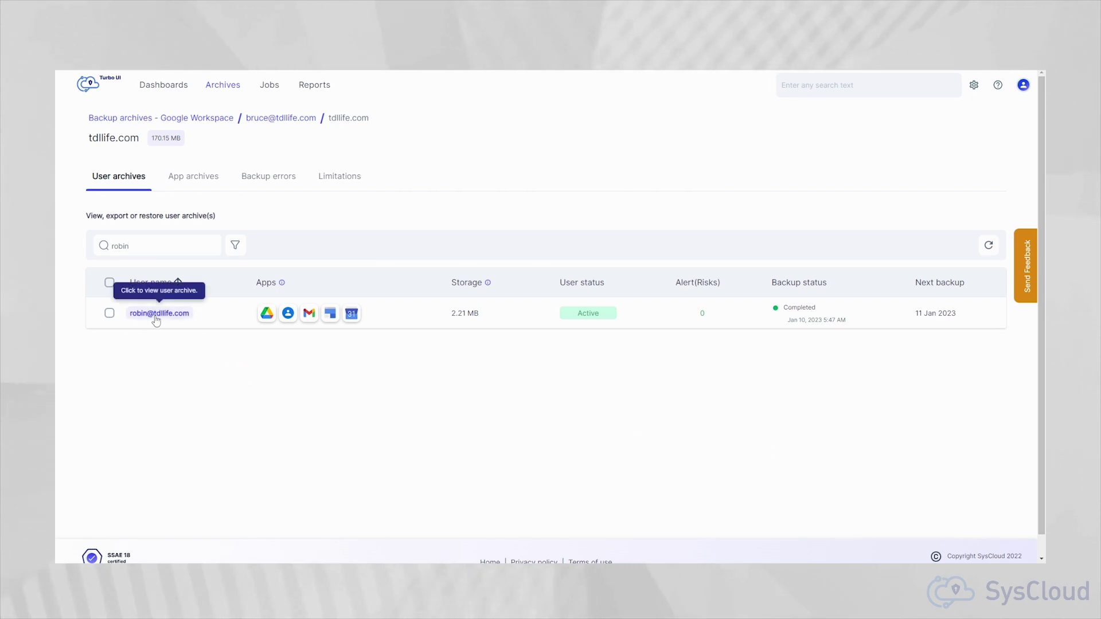
# Step: Open the tdllife.com user's archive page and then their Google Drive archive
pyautogui.click(155, 317)
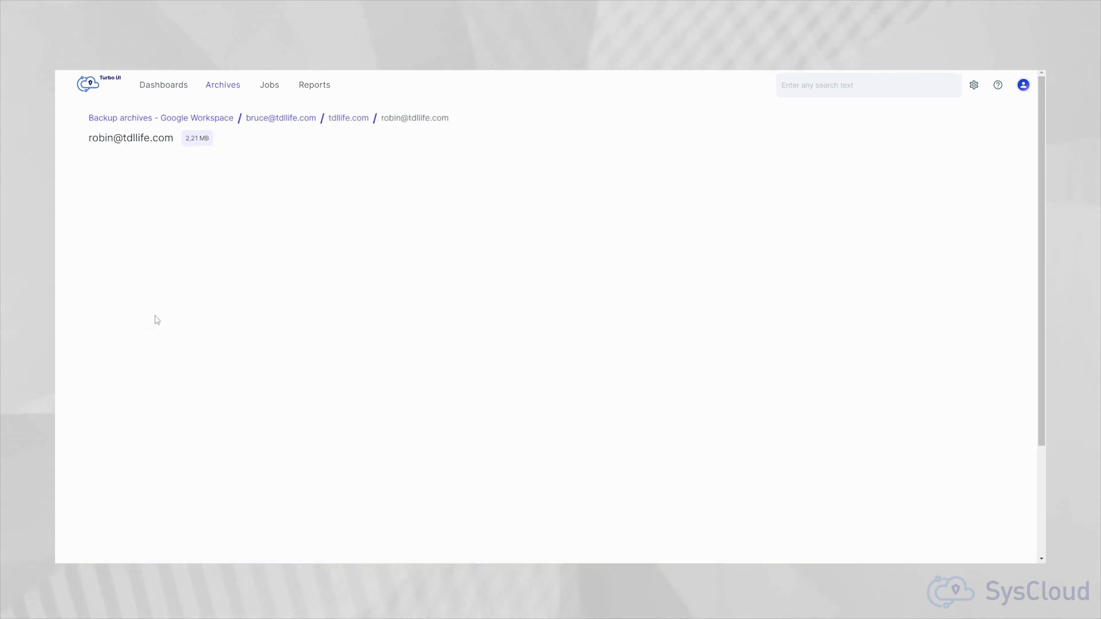
pyautogui.click(167, 317)
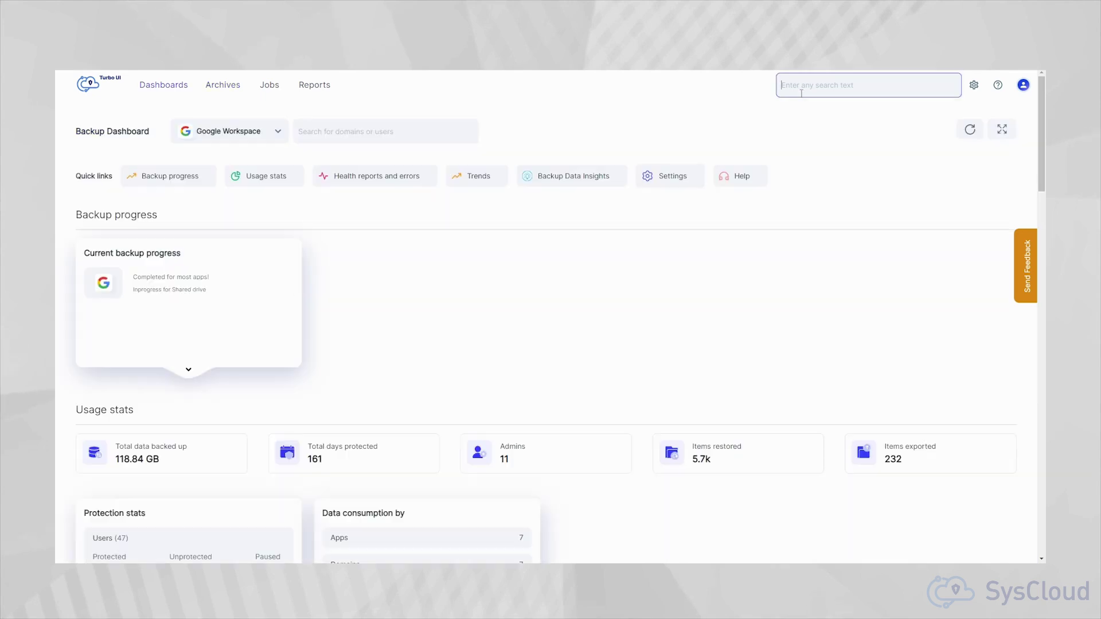
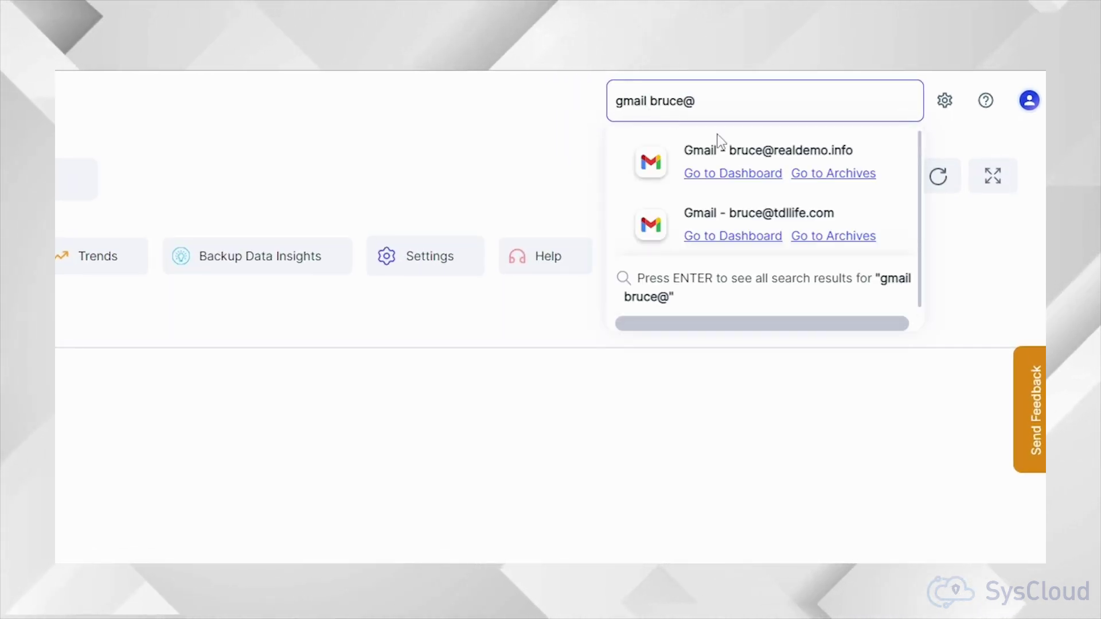
# Step: Use global search to open the user's Gmail archives, then the liveonlinecloud.info Shared Drive dashboard
pyautogui.click(826, 237)
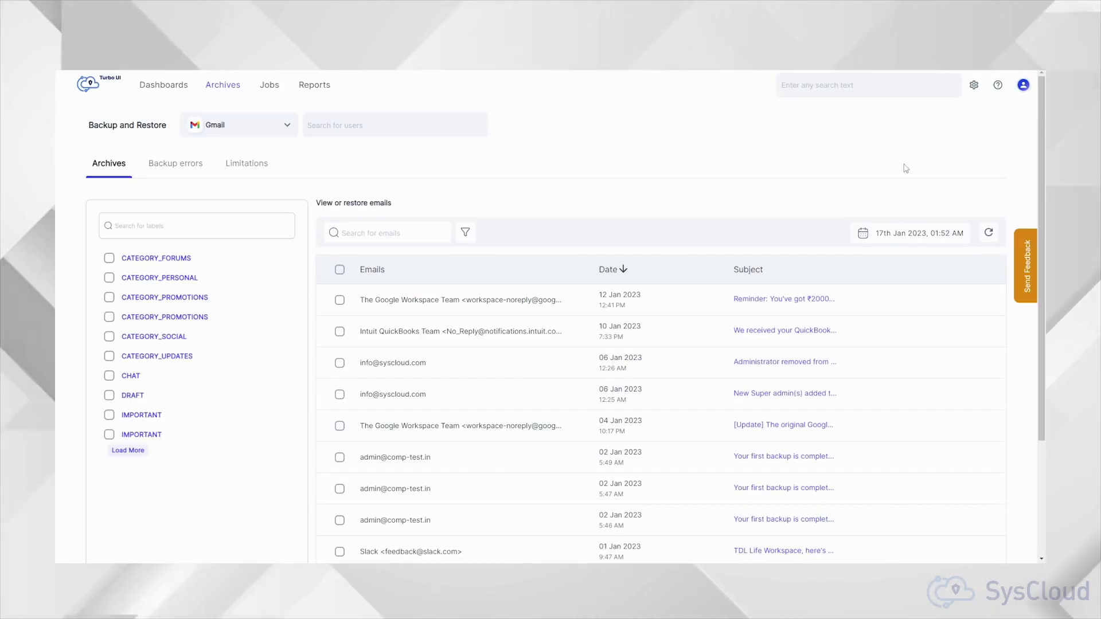
pyautogui.click(873, 85)
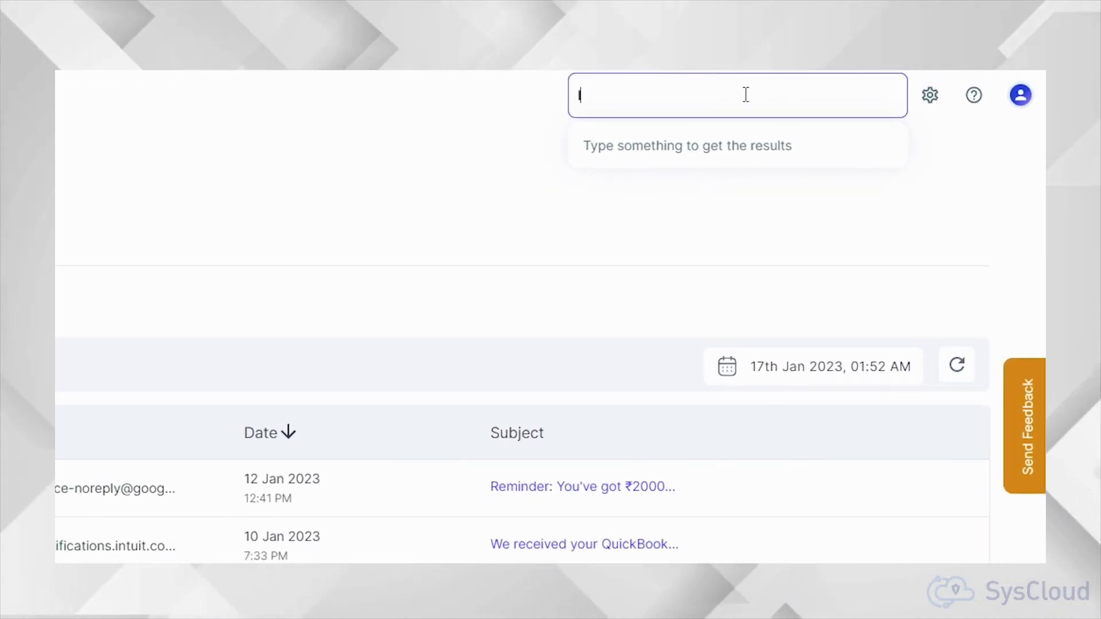
pyautogui.write('liveonline')
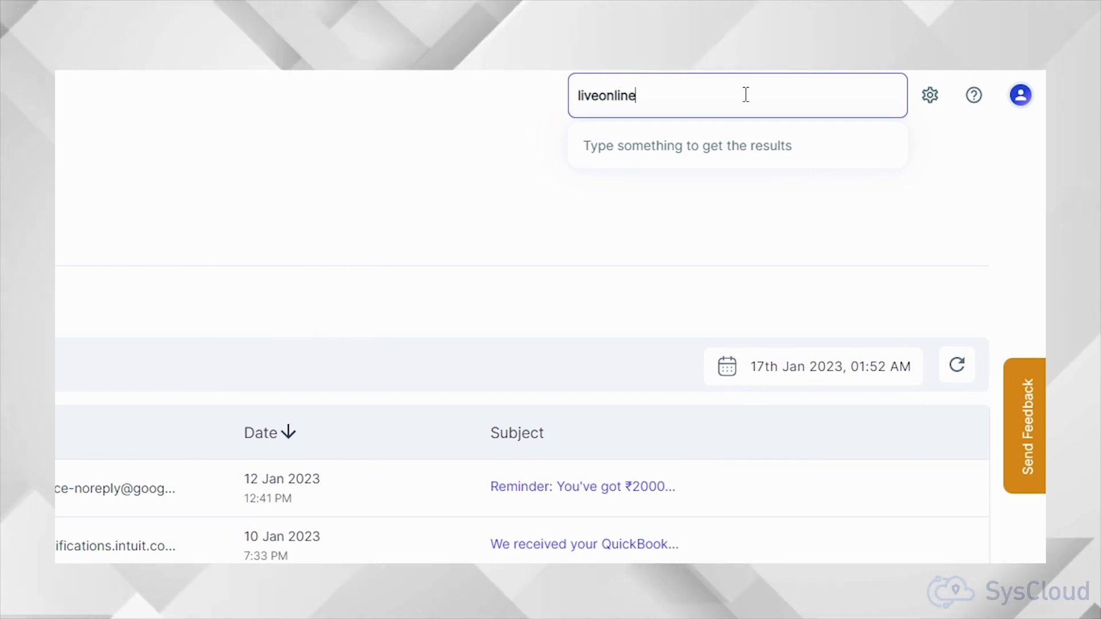
pyautogui.write('cloud.info sha')
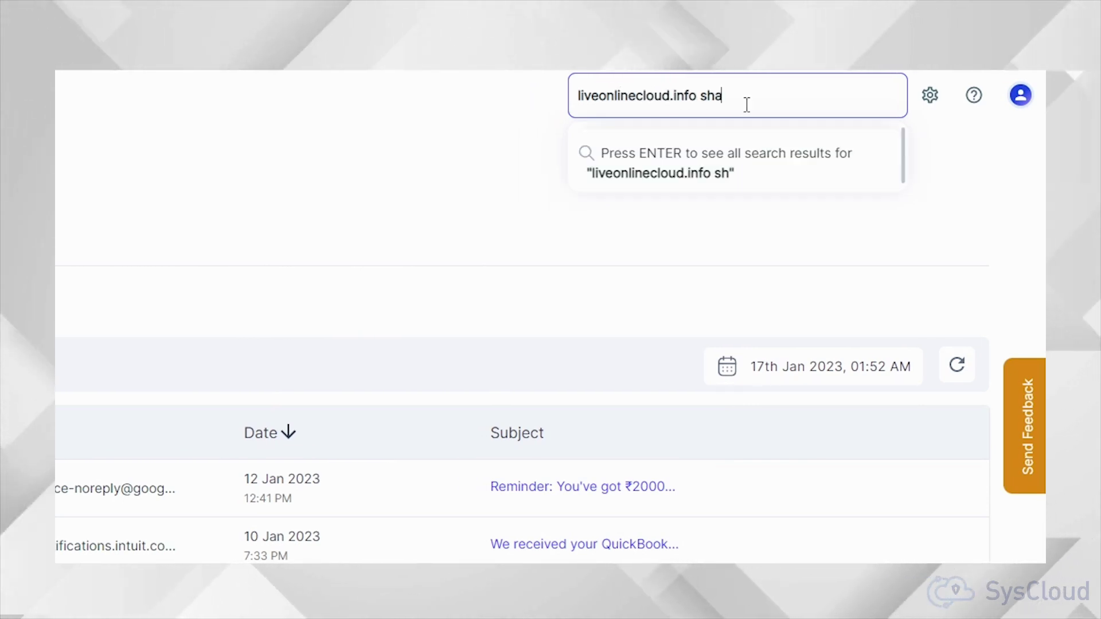
pyautogui.click(715, 176)
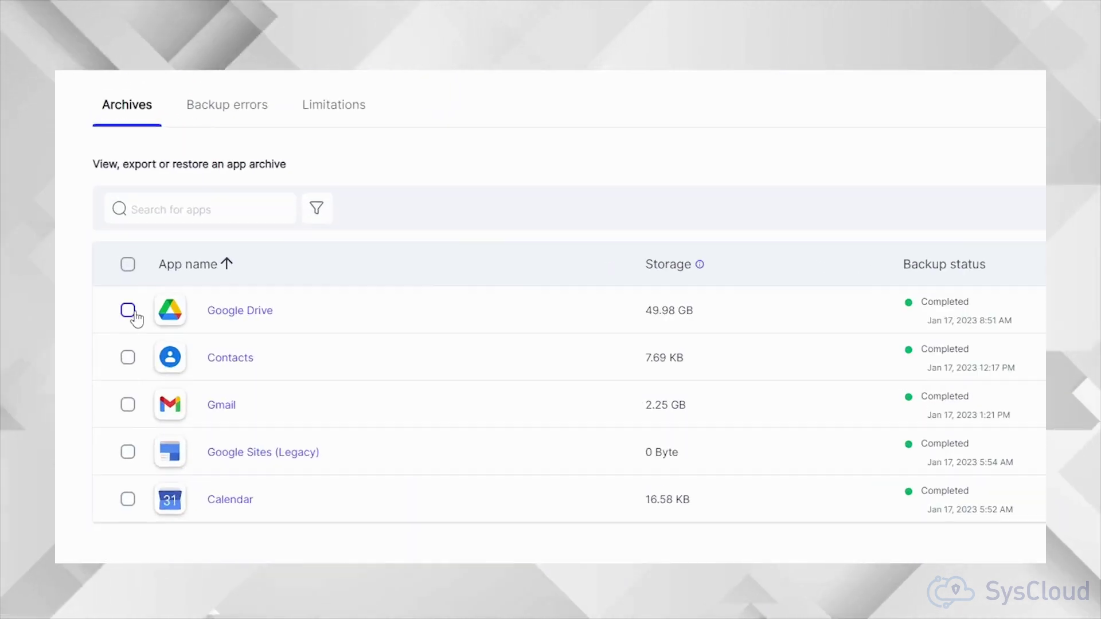
# Step: Restore the Google Drive archive to another realdemo.info account, including all share permissions
pyautogui.click(128, 311)
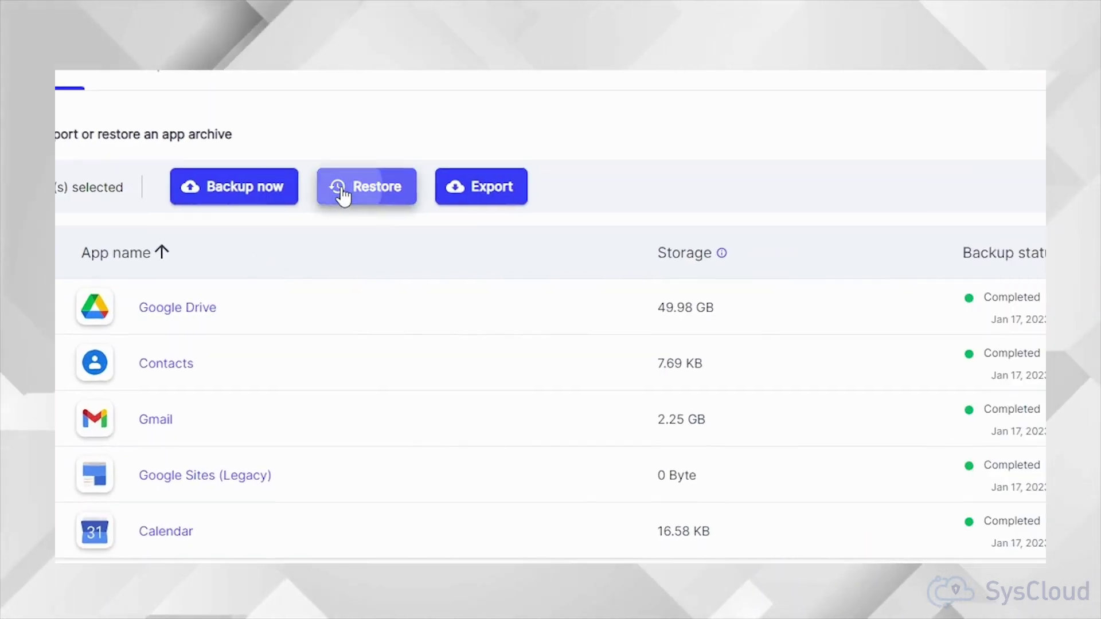
pyautogui.click(343, 195)
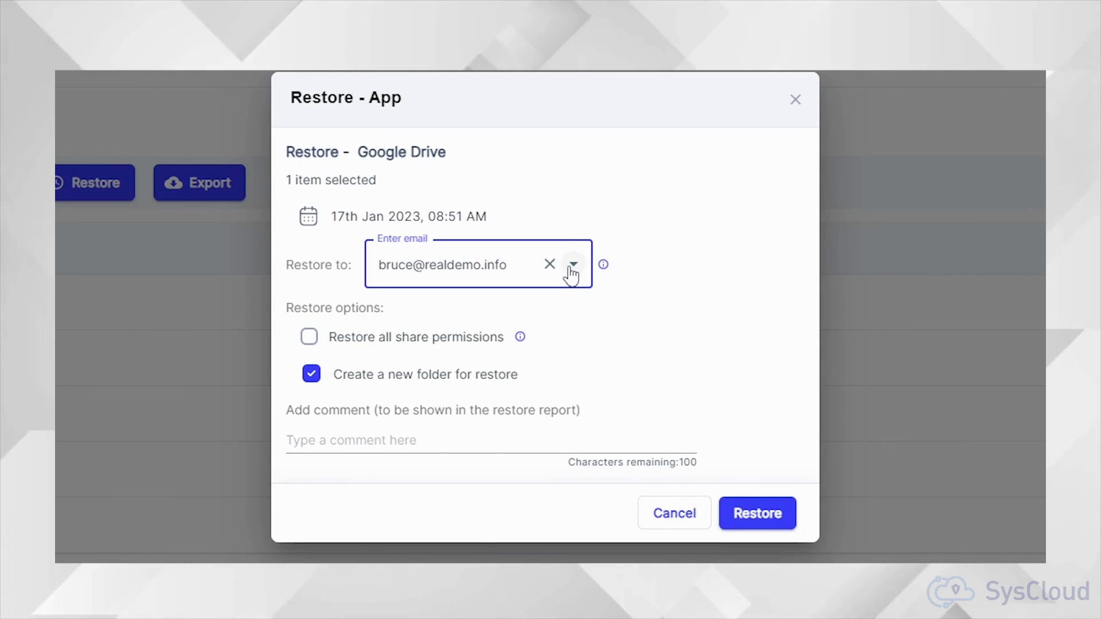
pyautogui.click(572, 266)
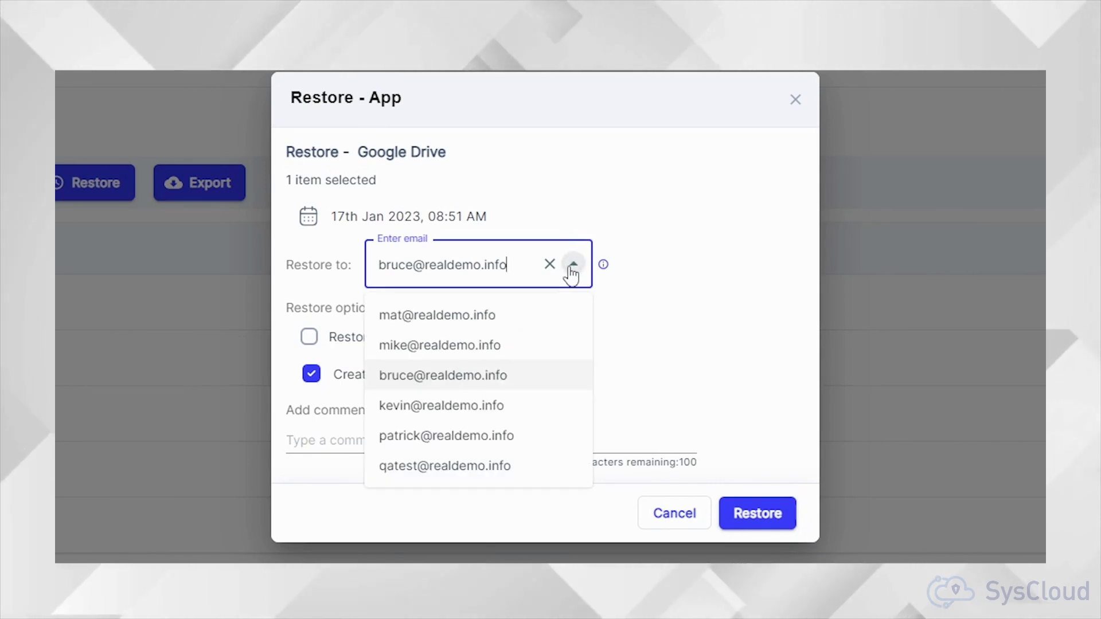
pyautogui.click(481, 435)
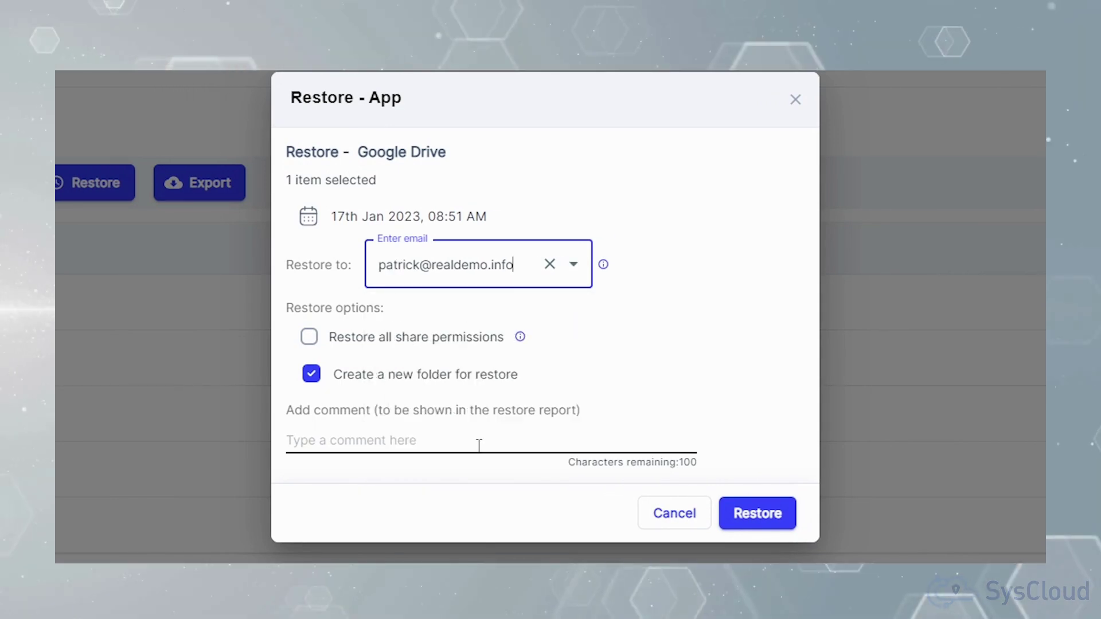
pyautogui.click(309, 338)
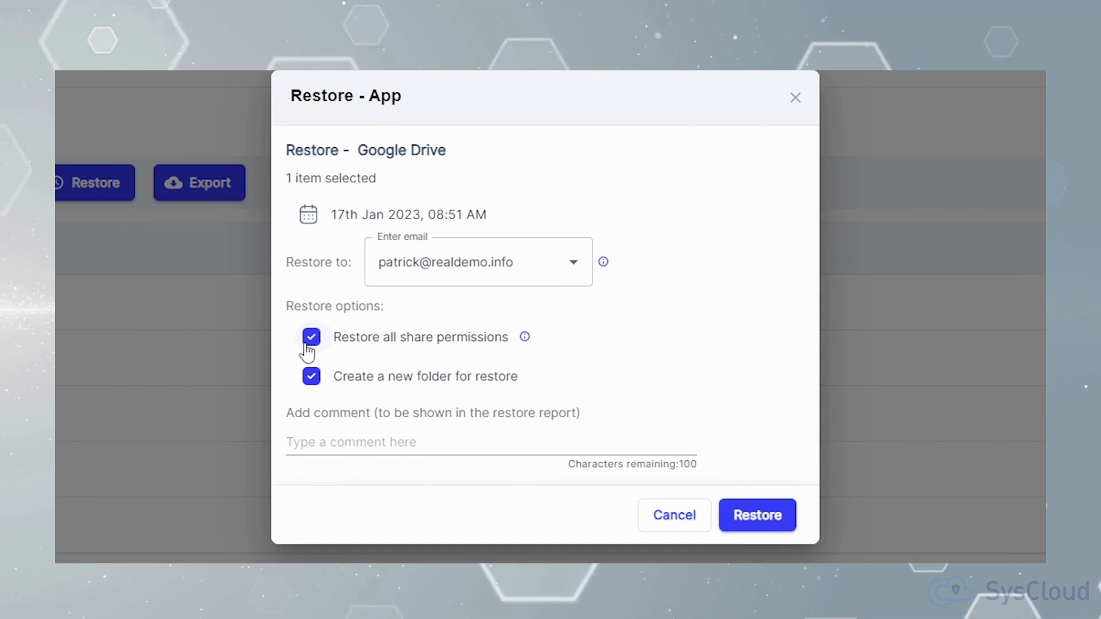
pyautogui.click(739, 516)
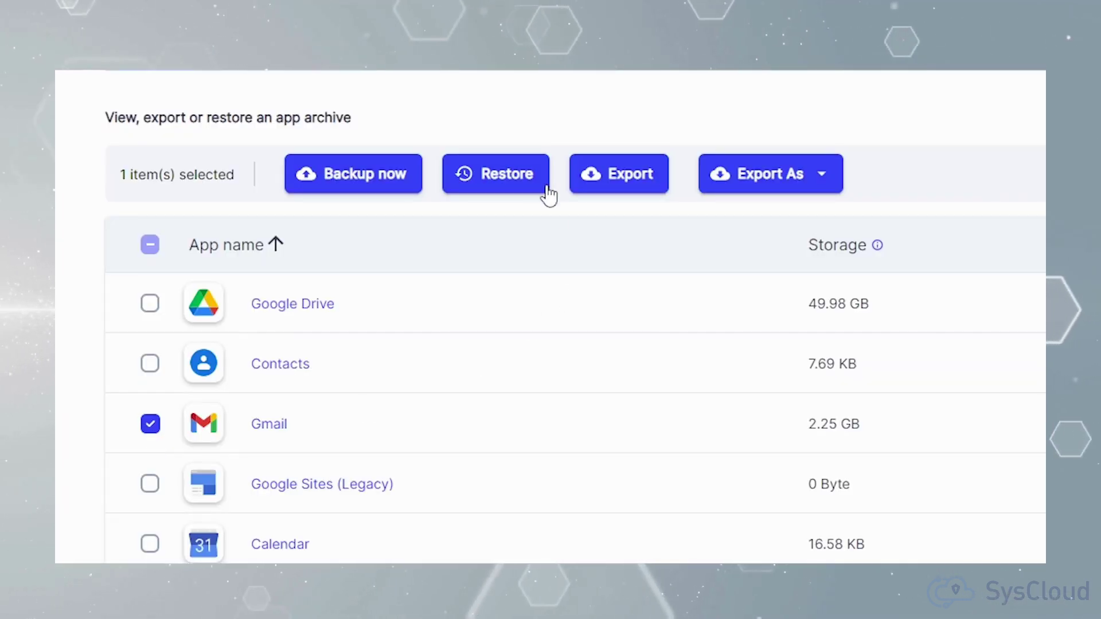
# Step: Restore the Gmail archive into a custom label
pyautogui.click(547, 195)
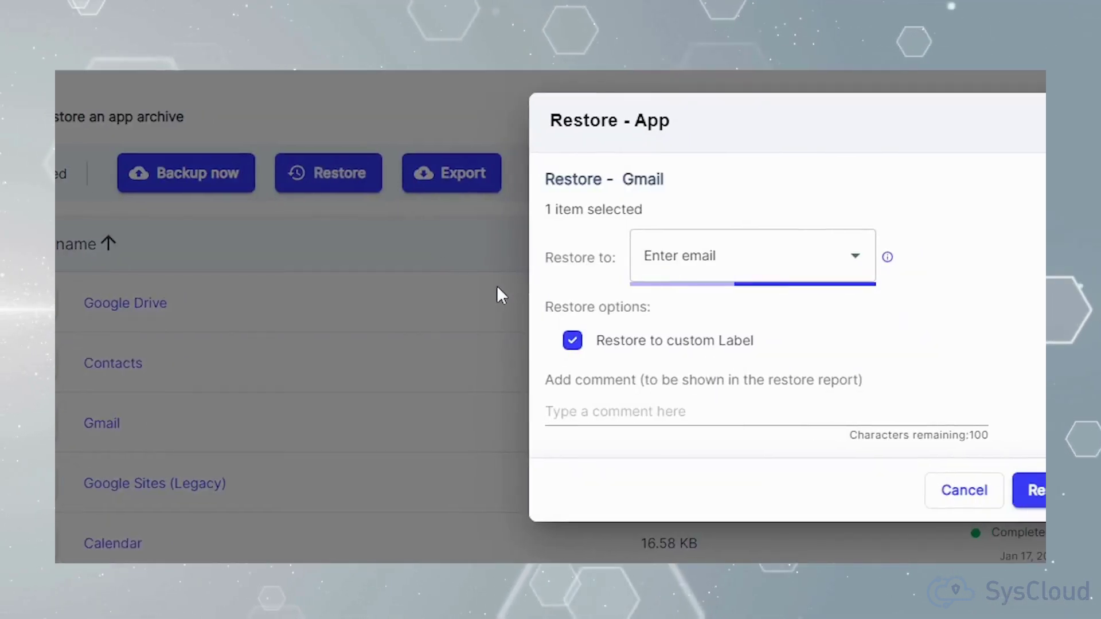
pyautogui.click(287, 367)
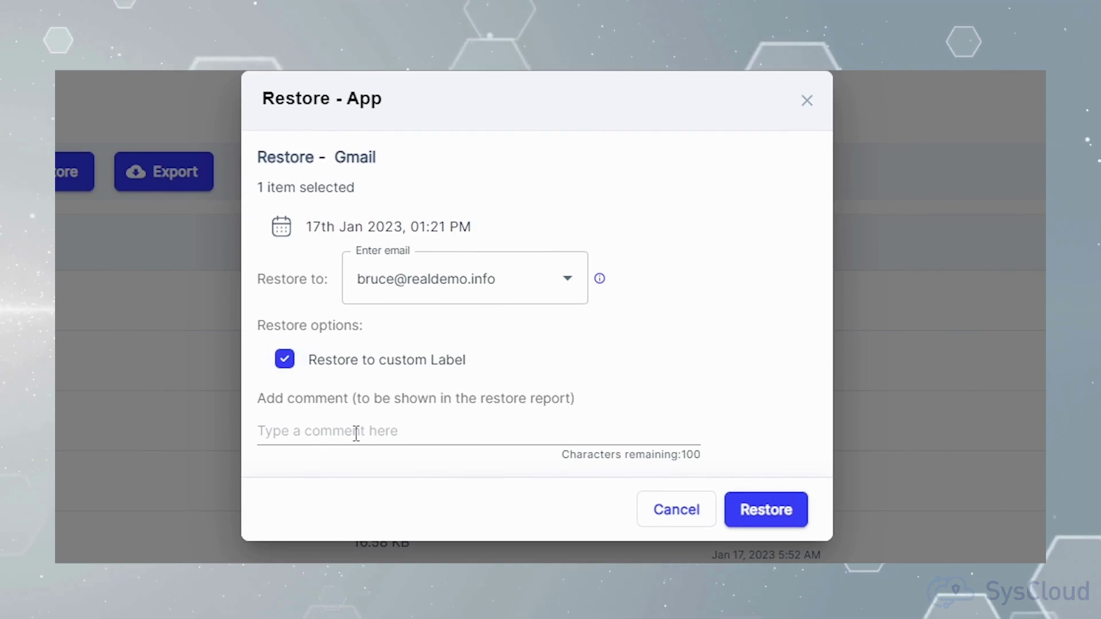
pyautogui.click(765, 510)
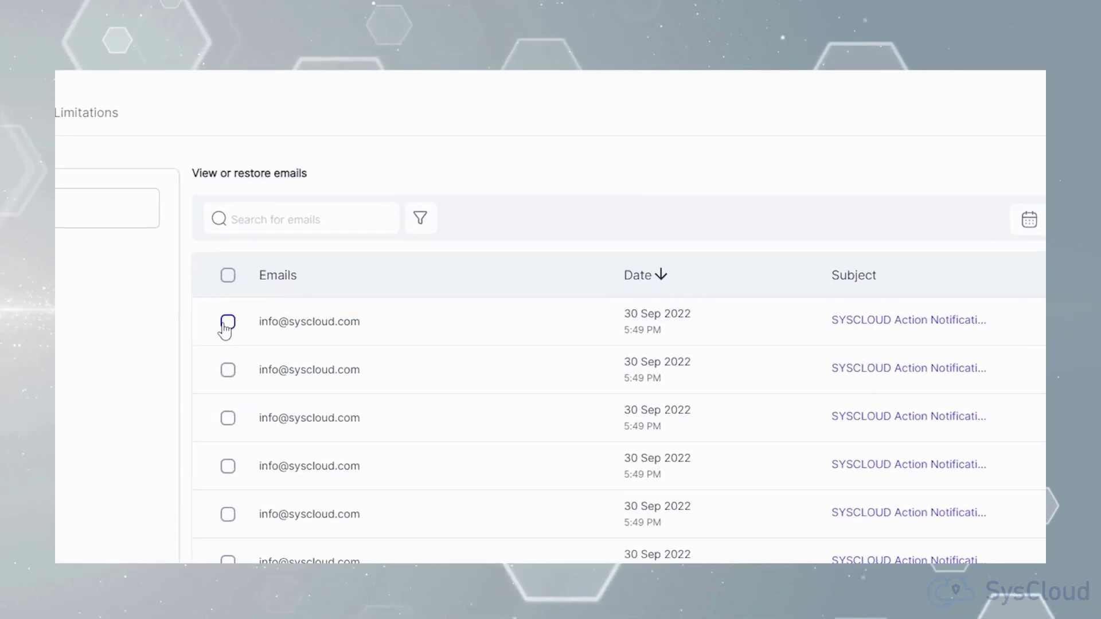
# Step: Export the first and third emails as a PST file, then bring up the advanced email filters
pyautogui.click(226, 323)
pyautogui.click(446, 217)
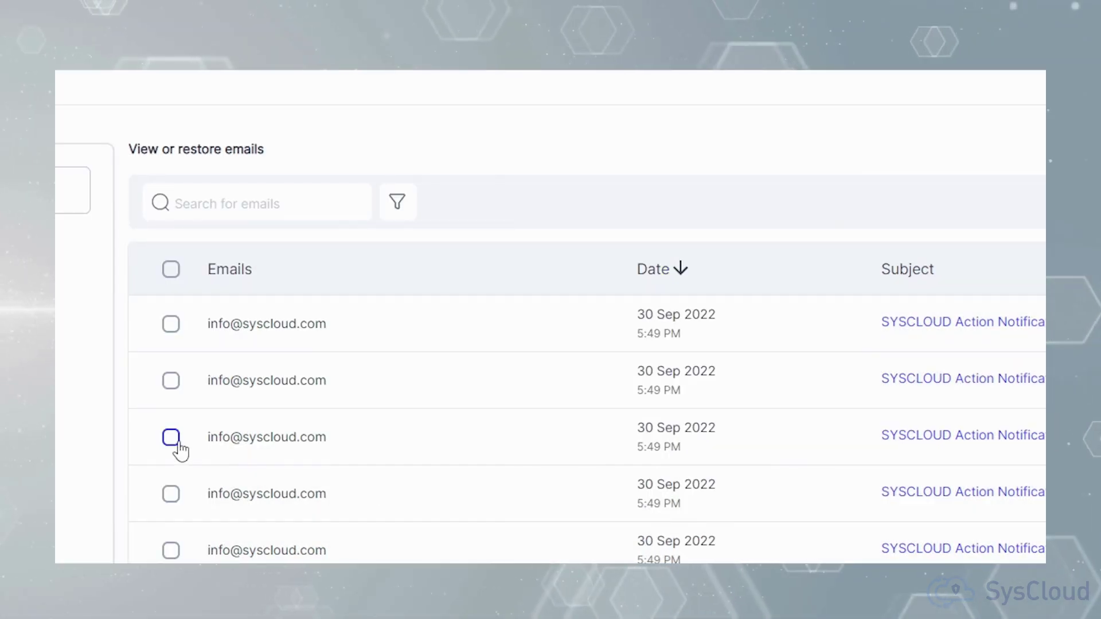
pyautogui.click(178, 445)
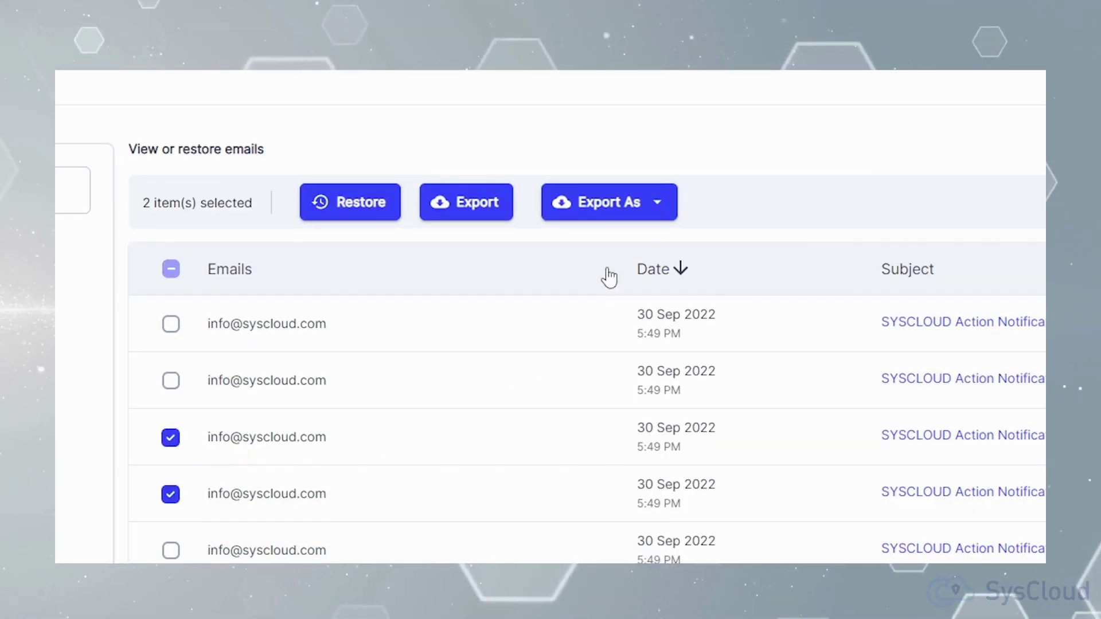
pyautogui.click(659, 213)
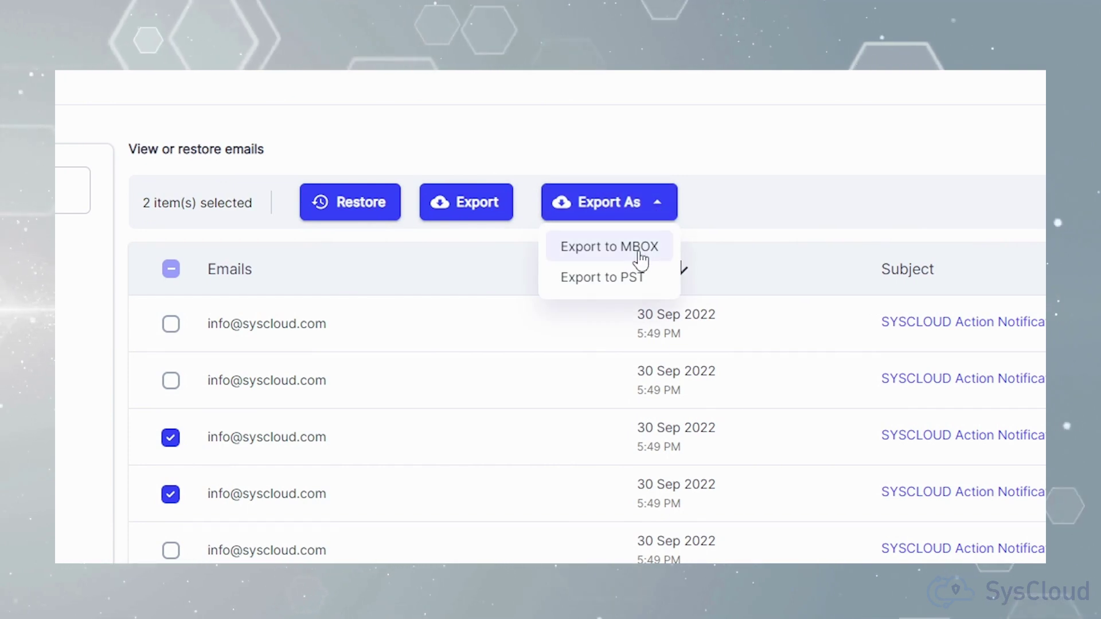
pyautogui.click(639, 278)
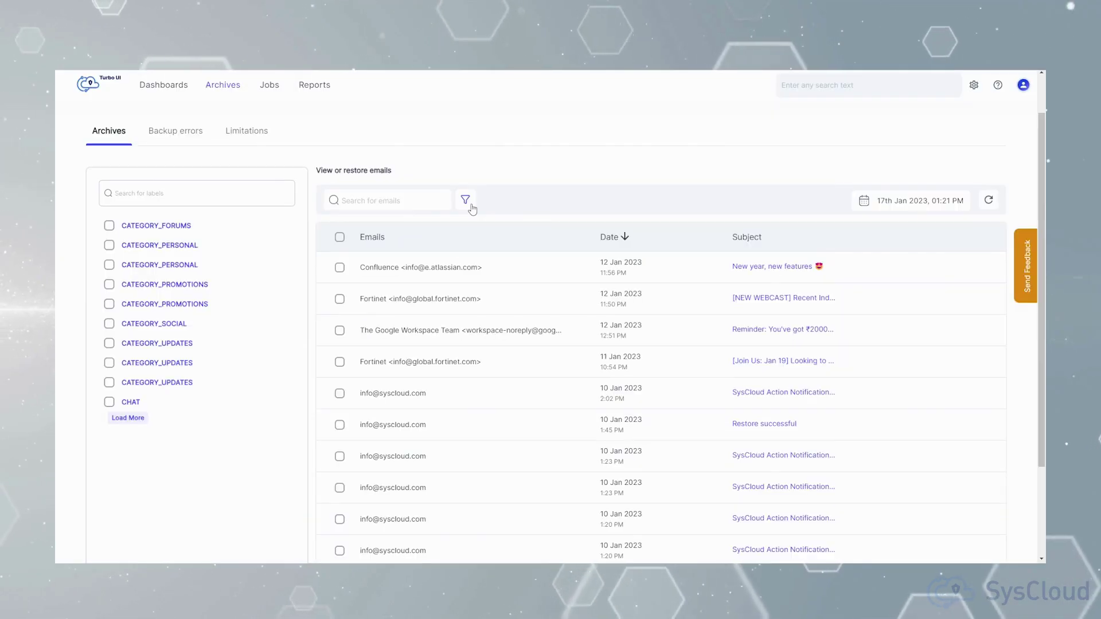
pyautogui.click(466, 201)
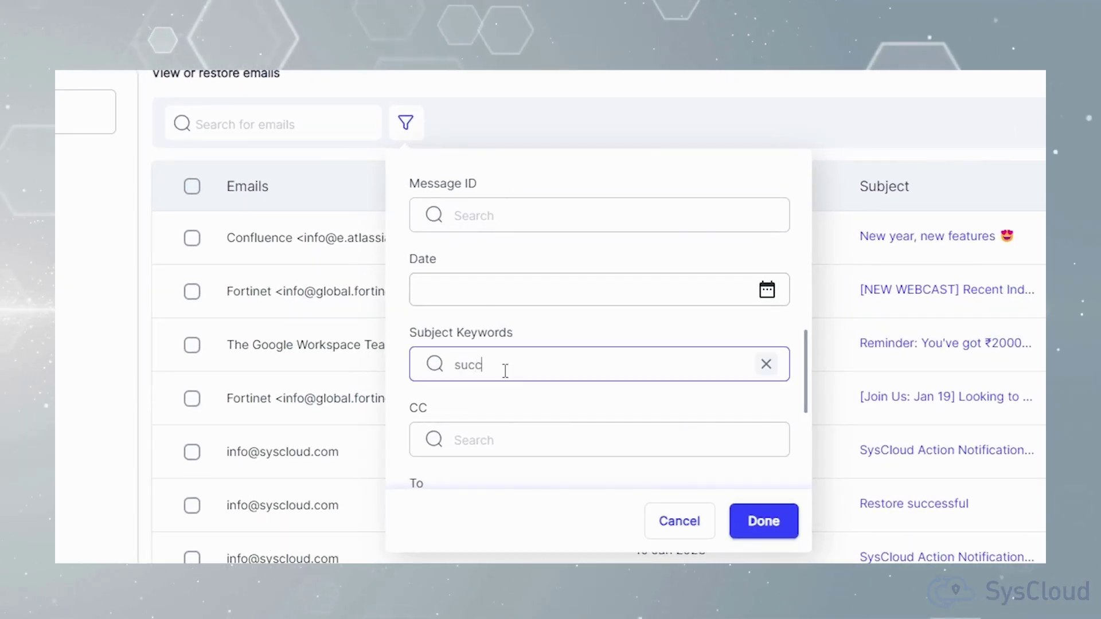
# Step: Filter emails by subject keyword 'successful' and sender 'info'
pyautogui.click(505, 372)
pyautogui.write('successful')
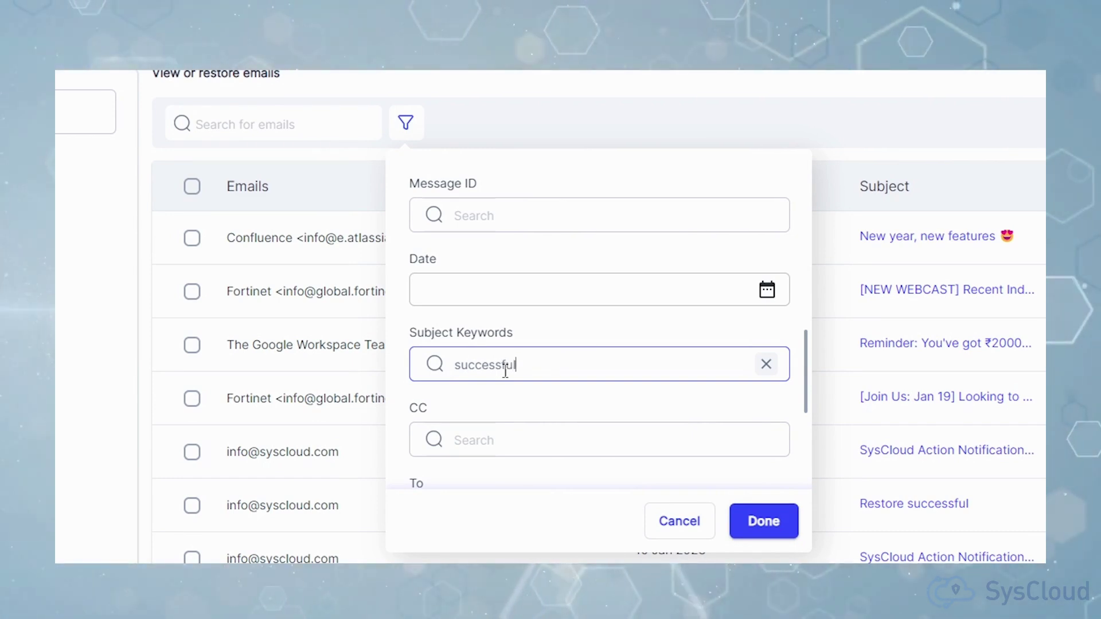
pyautogui.scroll(-1, 570, 370)
pyautogui.scroll(-5, 570, 370)
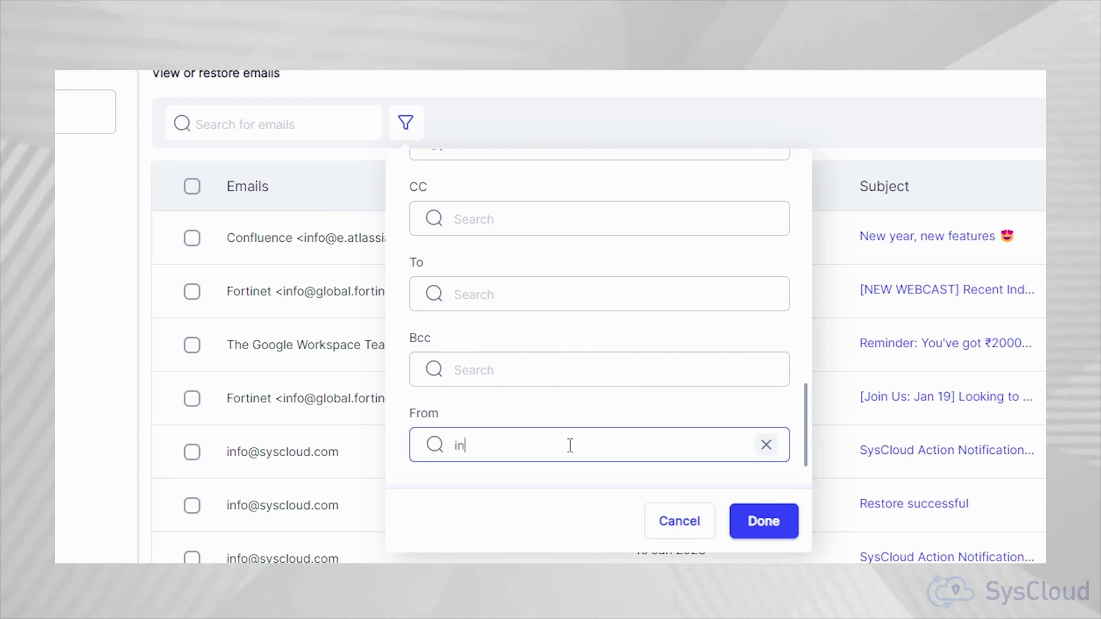
pyautogui.write('info')
pyautogui.click(738, 527)
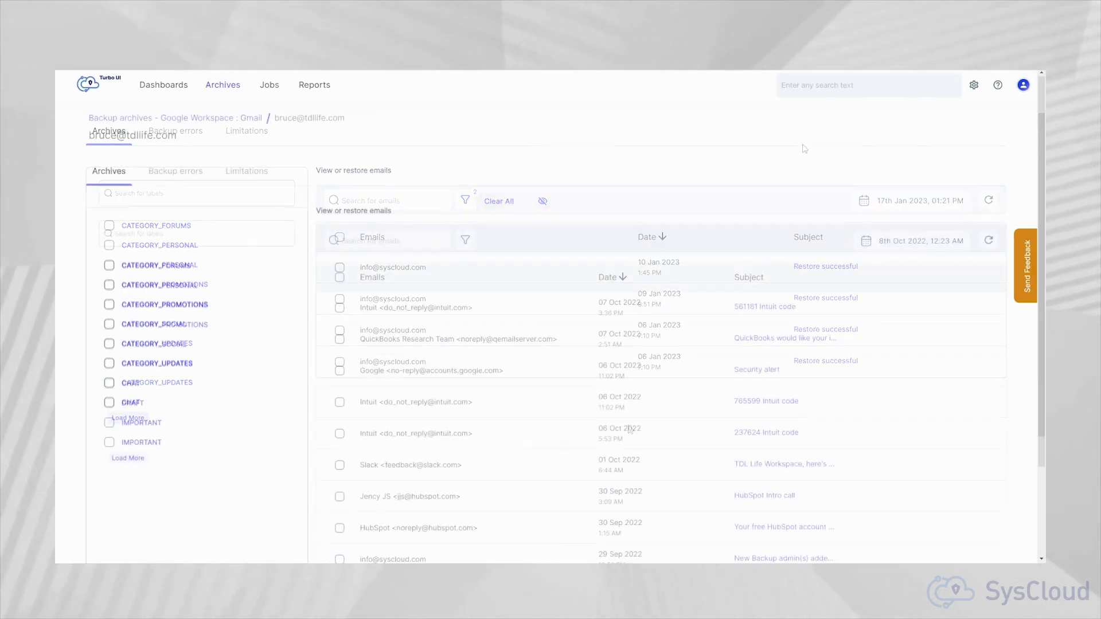
# Step: Search all backed-up data for 'google ads credit'
pyautogui.click(815, 84)
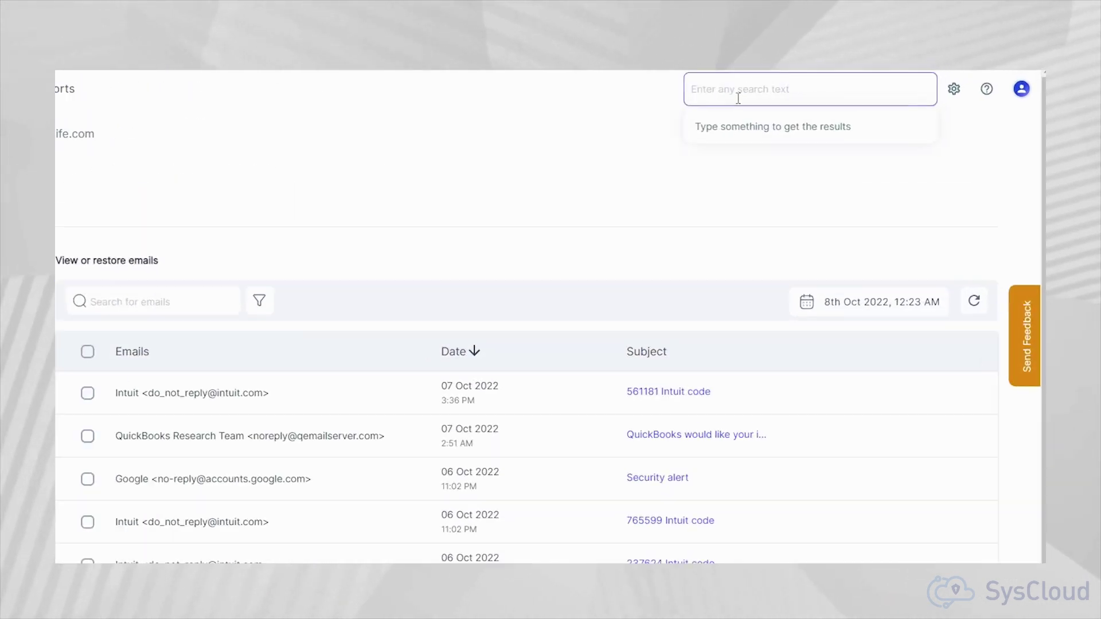
pyautogui.write('google ads credi')
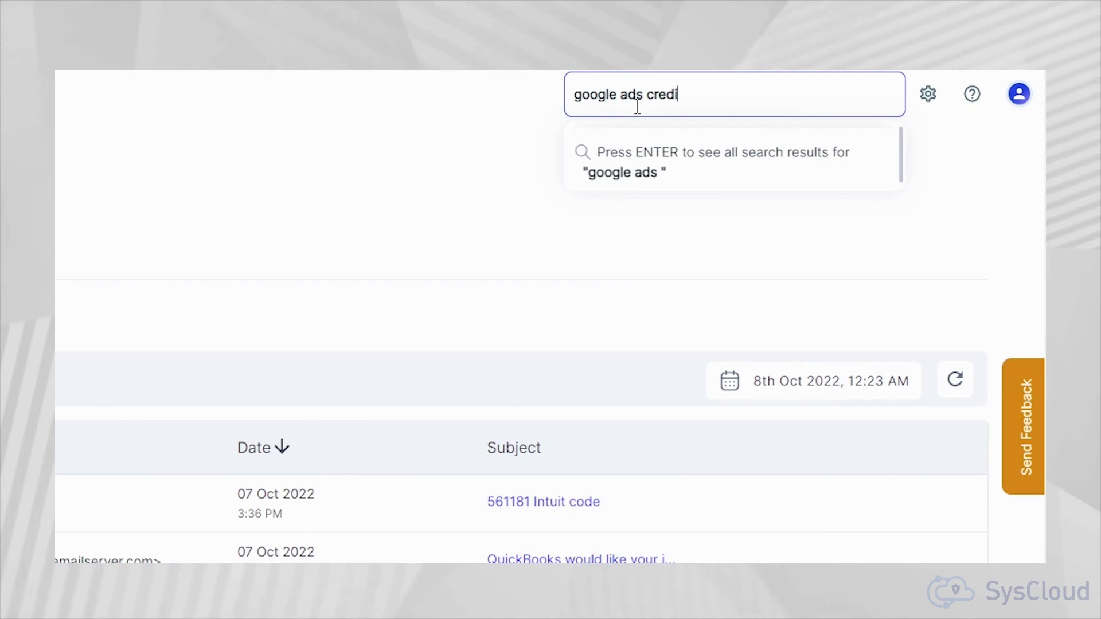
pyautogui.write('t')
pyautogui.press('Return')
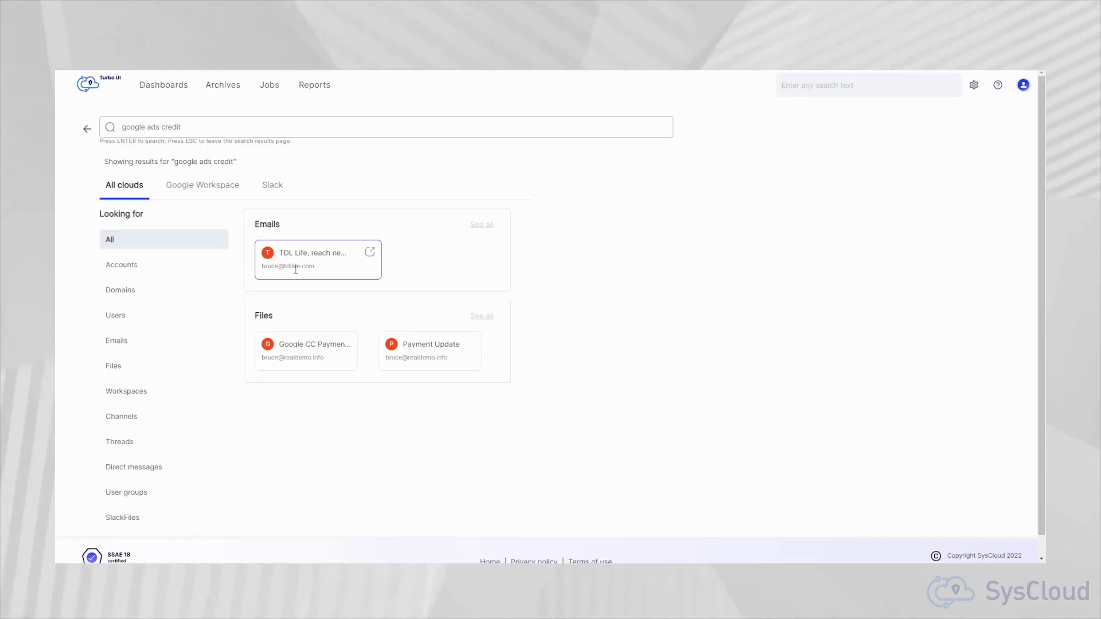
# Step: Open the matching email in its mailbox archive and view its full details
pyautogui.click(369, 252)
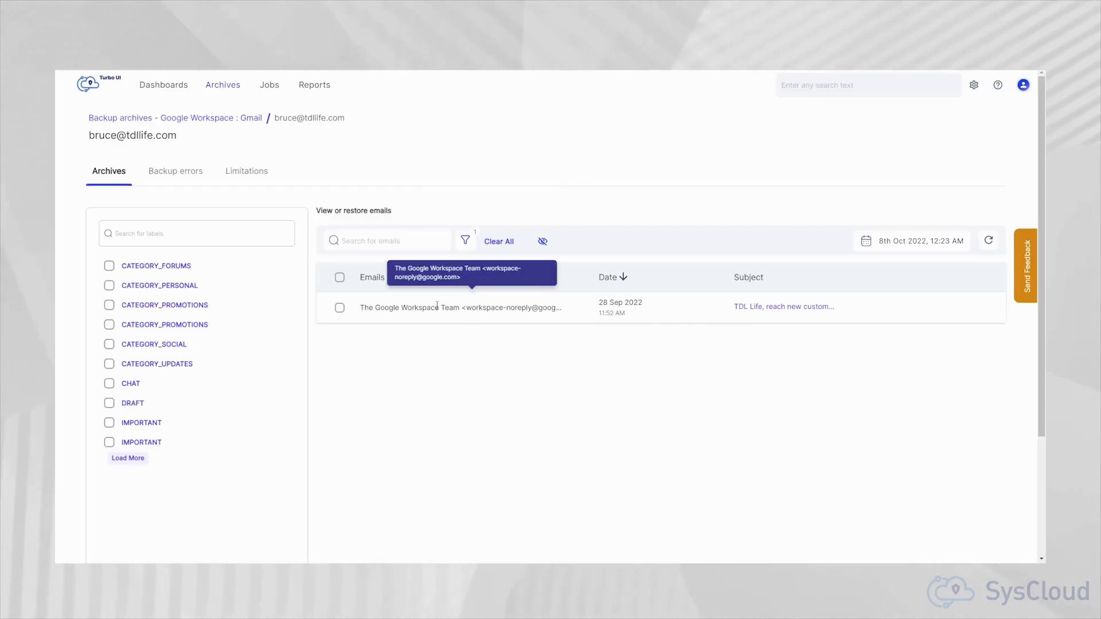
pyautogui.click(745, 306)
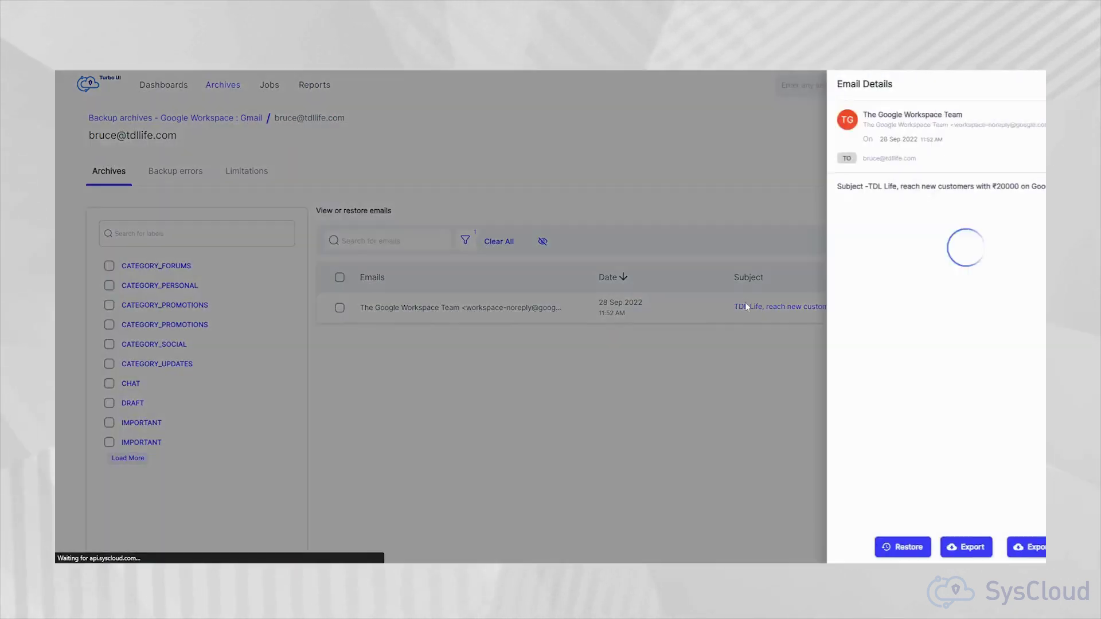
pyautogui.scroll(-10, 953, 332)
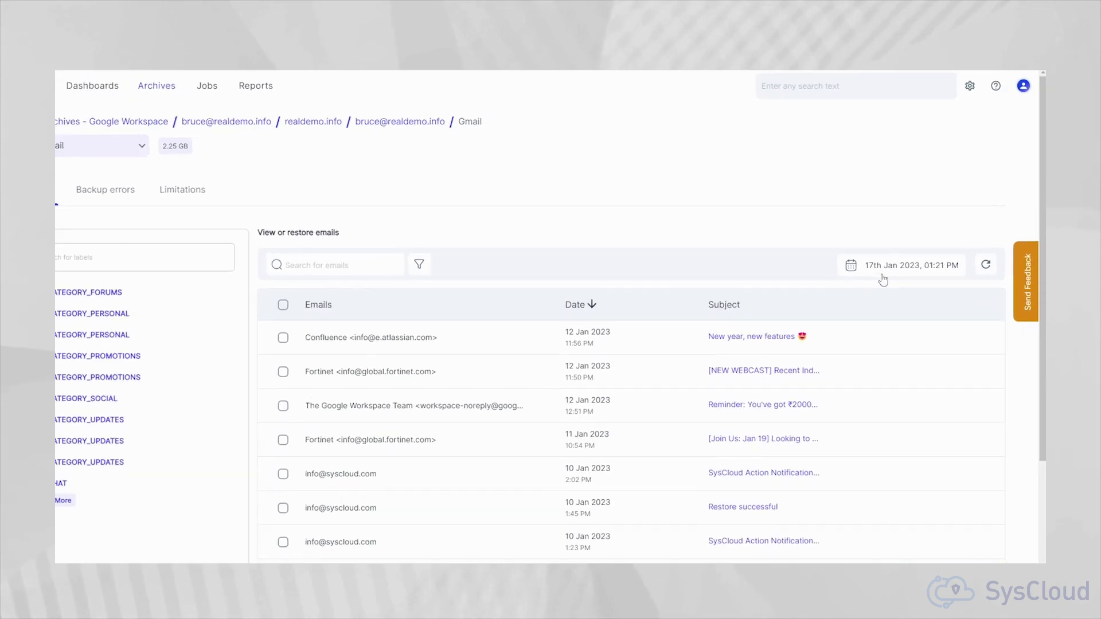
# Step: Show Gmail snapshots from Jan 2 to Jan 9 2023, select all ten emails and restore them
pyautogui.click(894, 264)
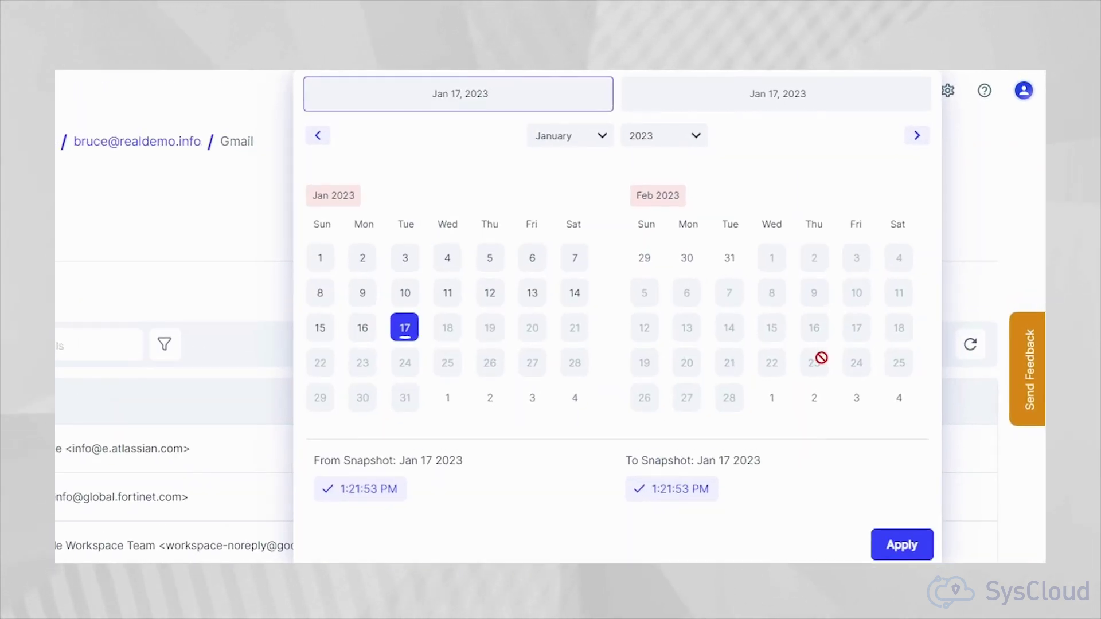
pyautogui.click(364, 260)
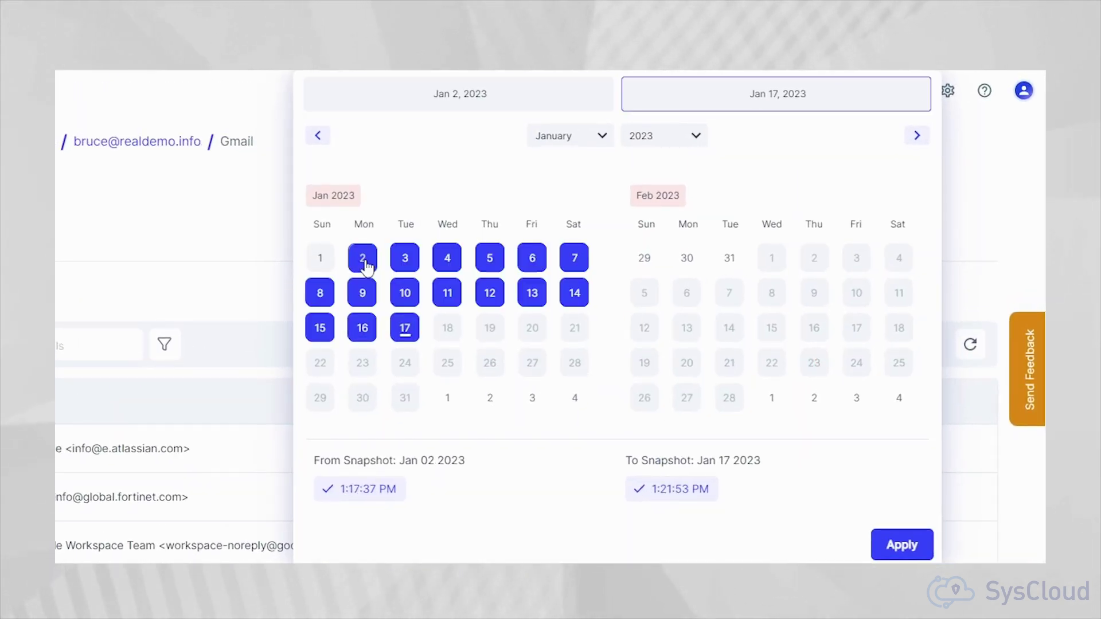
pyautogui.click(364, 295)
pyautogui.click(886, 544)
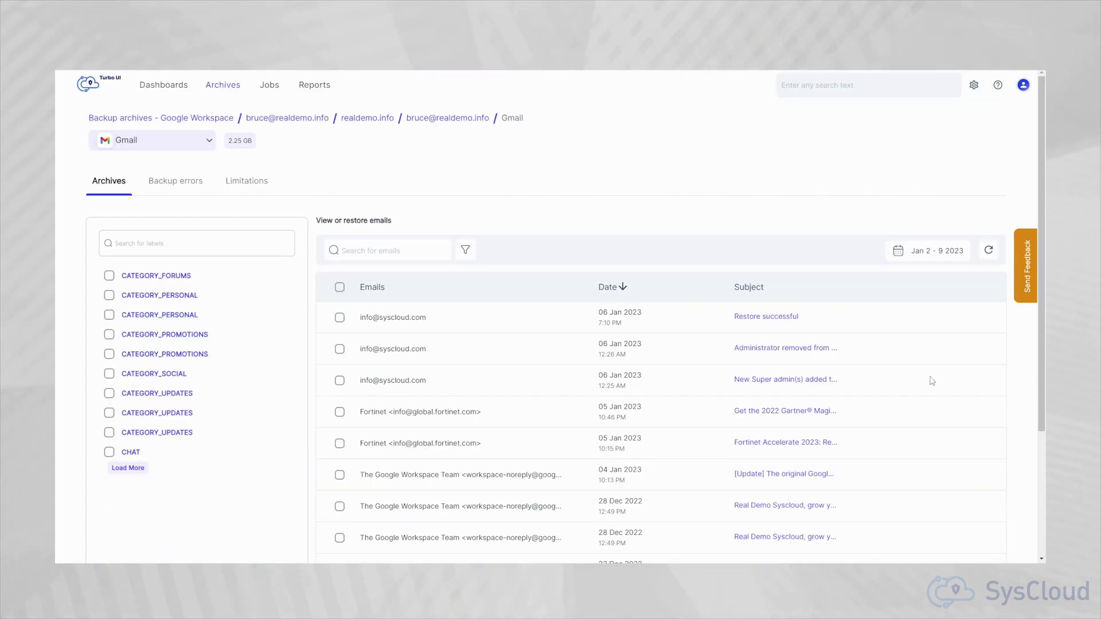
pyautogui.click(340, 288)
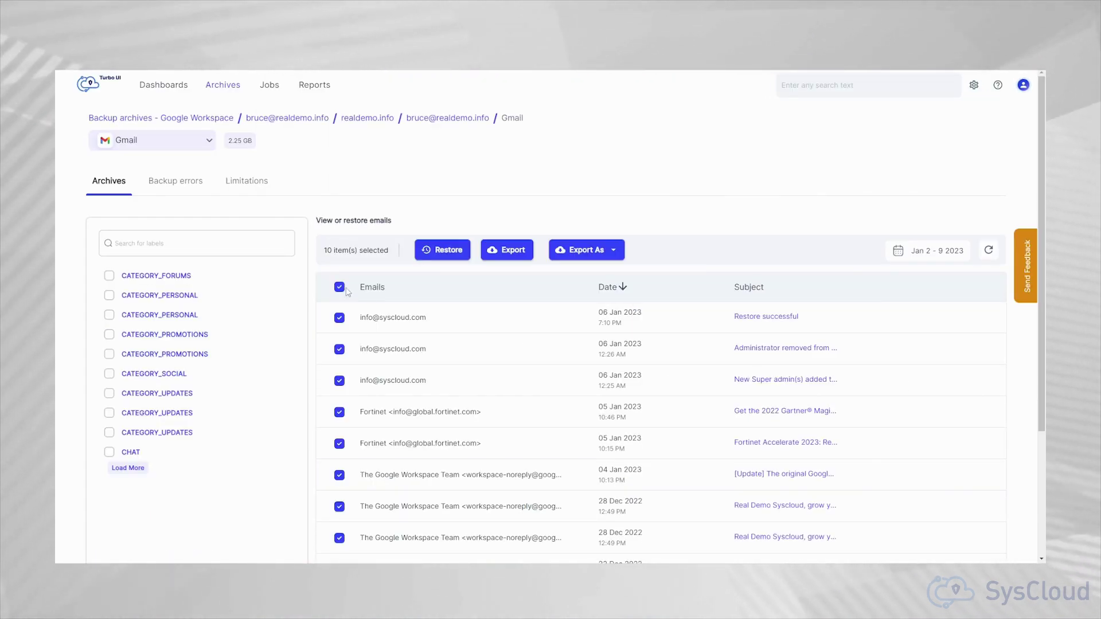
pyautogui.click(434, 256)
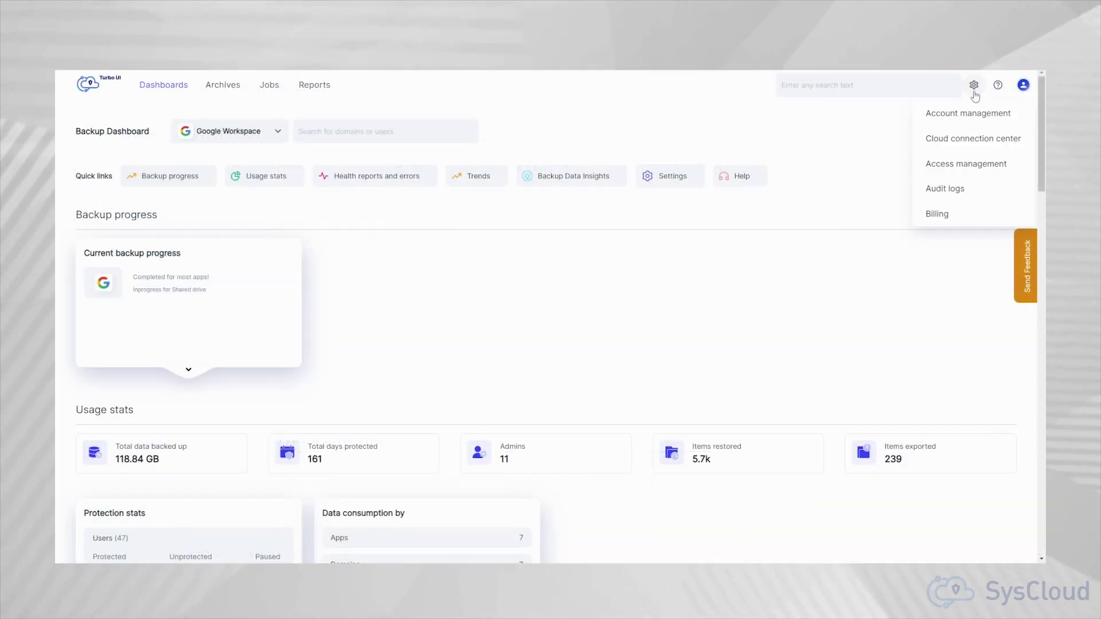
# Step: Add a new admin with the Backup Administrator role and review that role's permission list
pyautogui.click(973, 118)
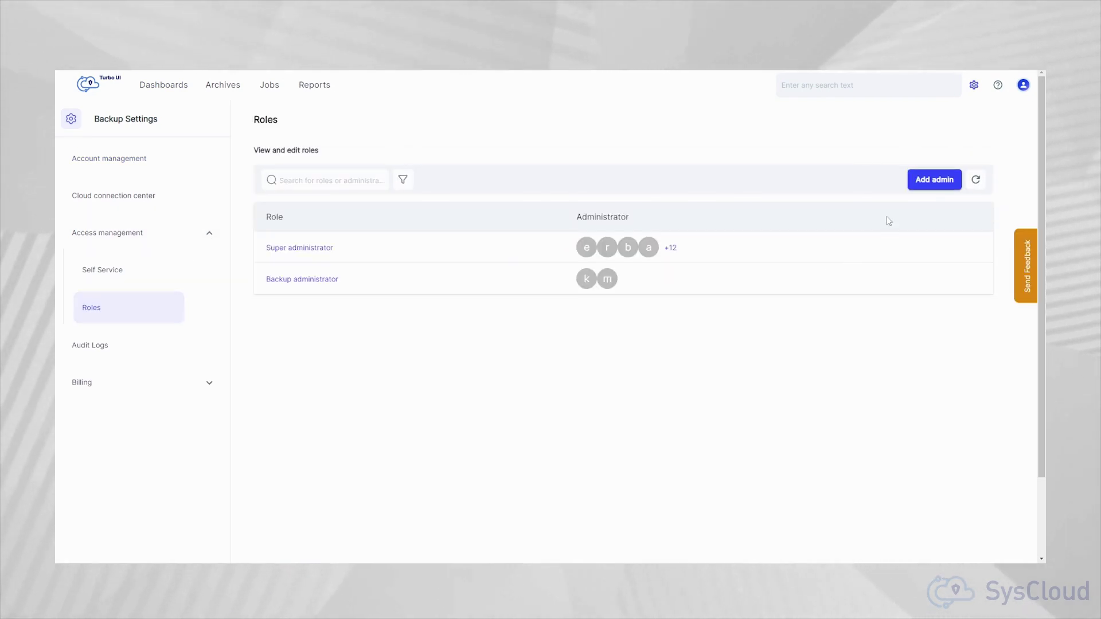
pyautogui.click(923, 181)
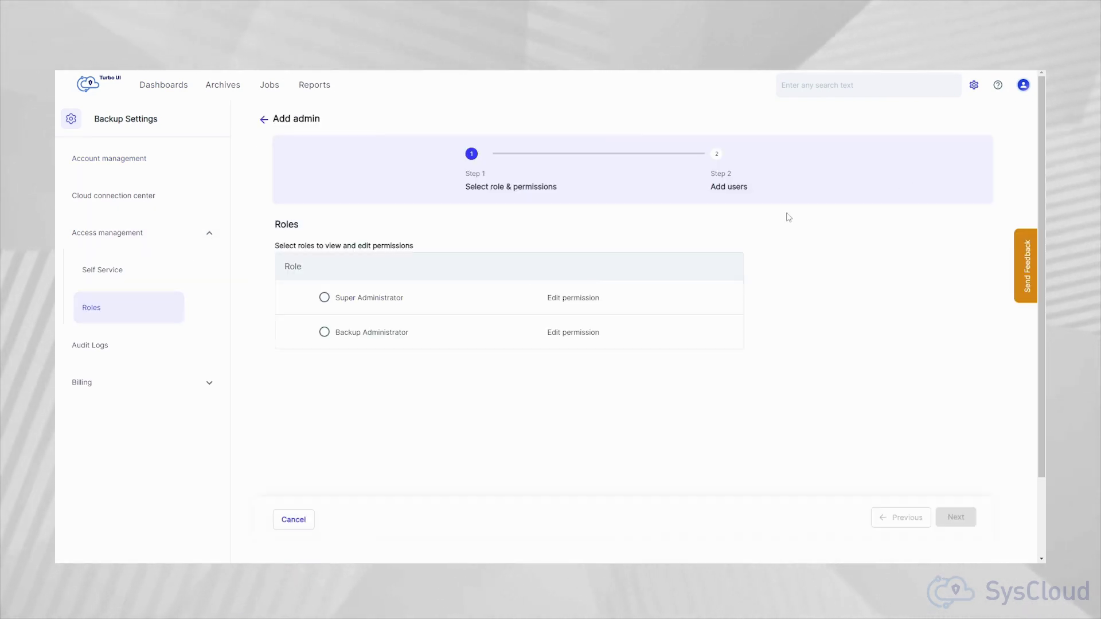
pyautogui.click(325, 333)
pyautogui.click(551, 338)
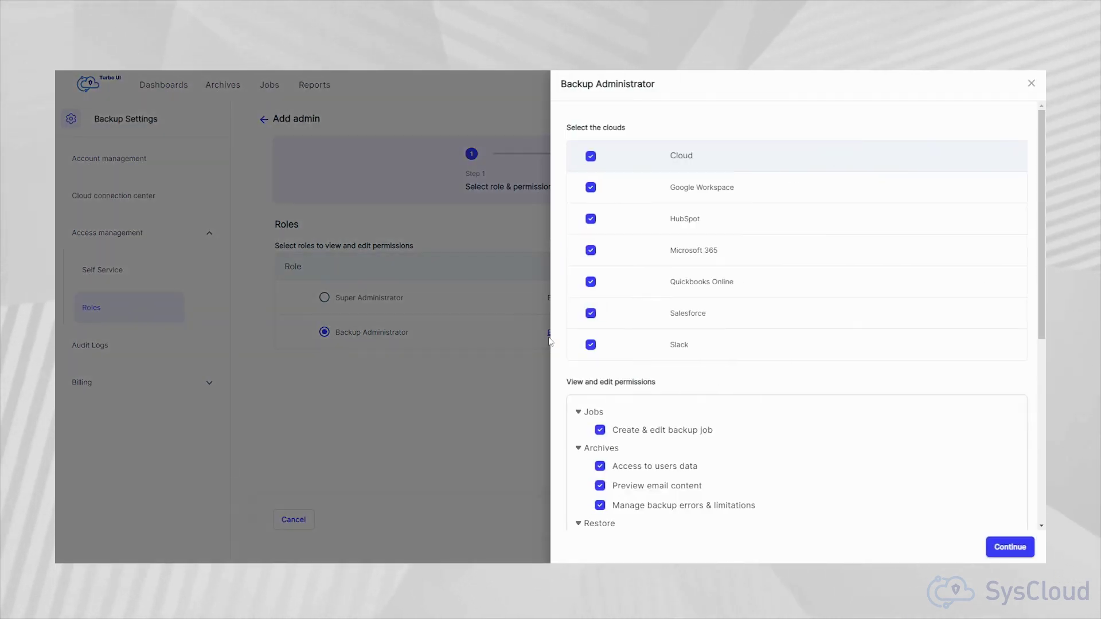
pyautogui.scroll(-4, 835, 478)
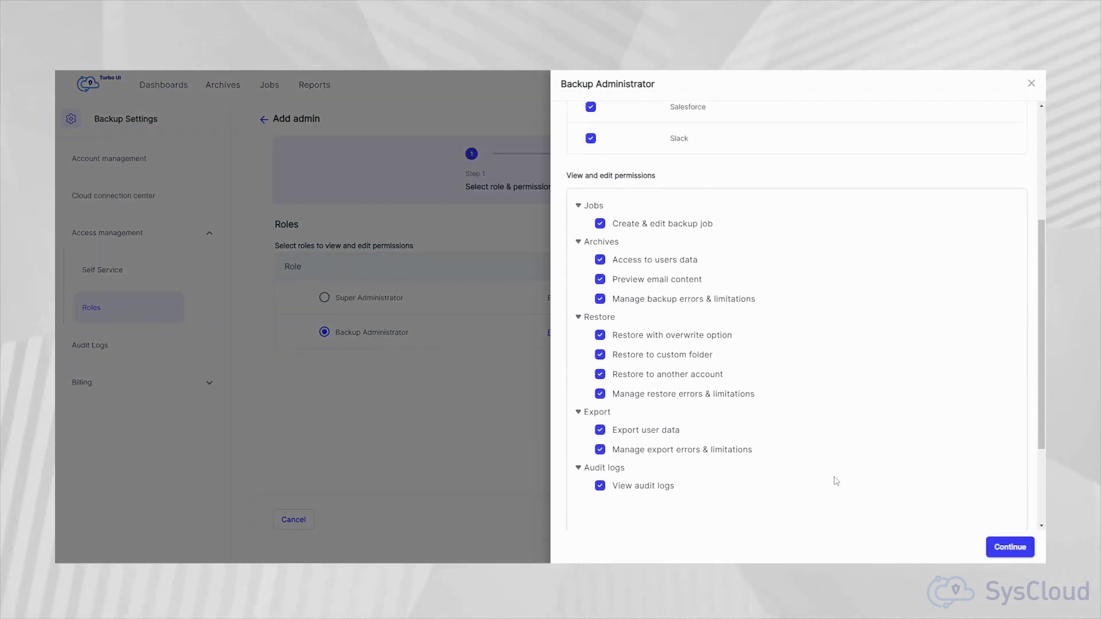
pyautogui.scroll(2, 836, 481)
pyautogui.scroll(3, 835, 480)
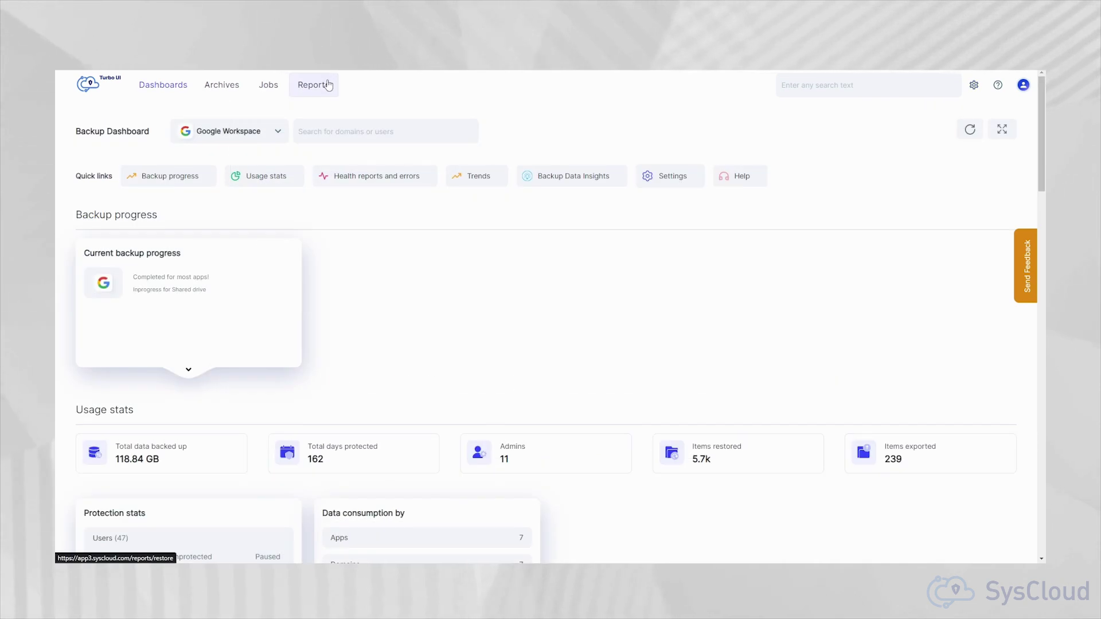
# Step: Open Reports and review the Restore report's type, start time and progress columns
pyautogui.click(328, 85)
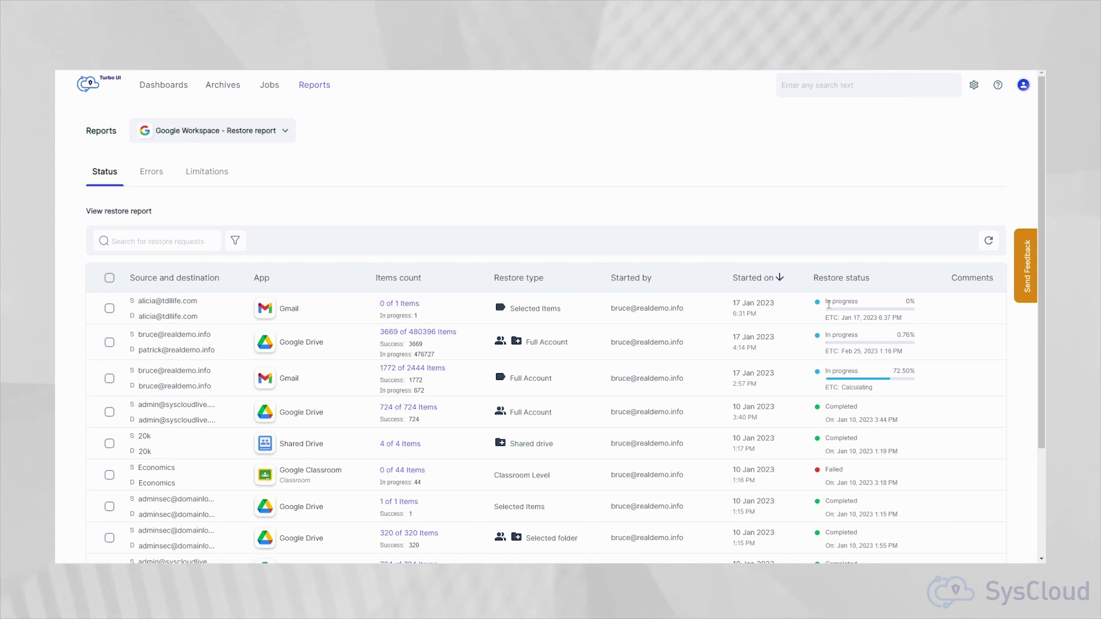
pyautogui.moveTo(834, 311)
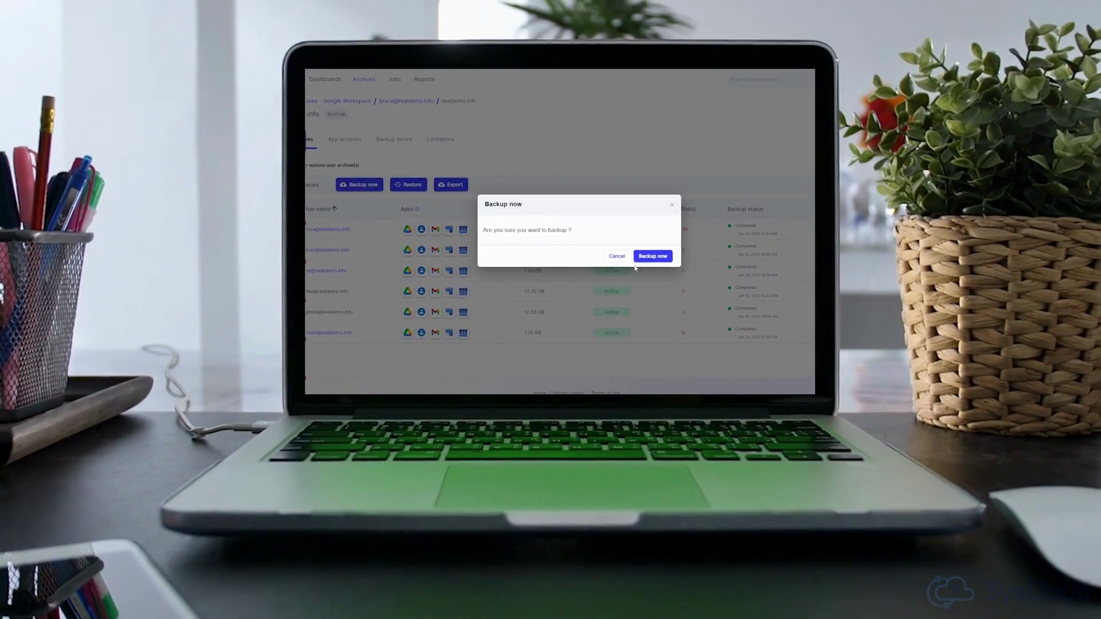
# Step: Confirm Backup now to start an immediate backup of the user archive
pyautogui.click(637, 259)
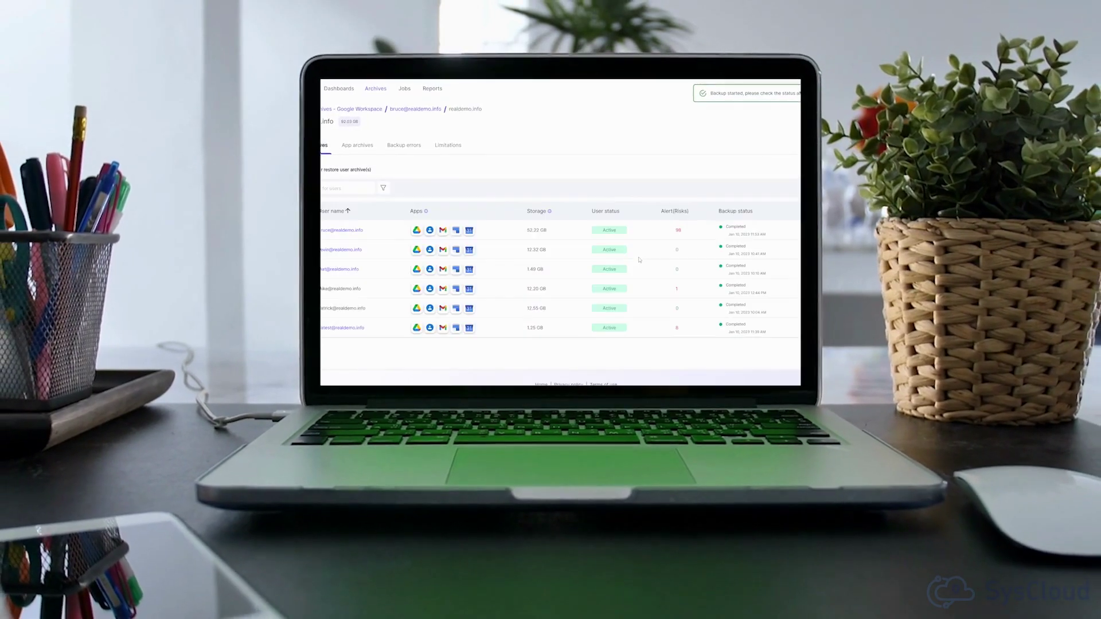